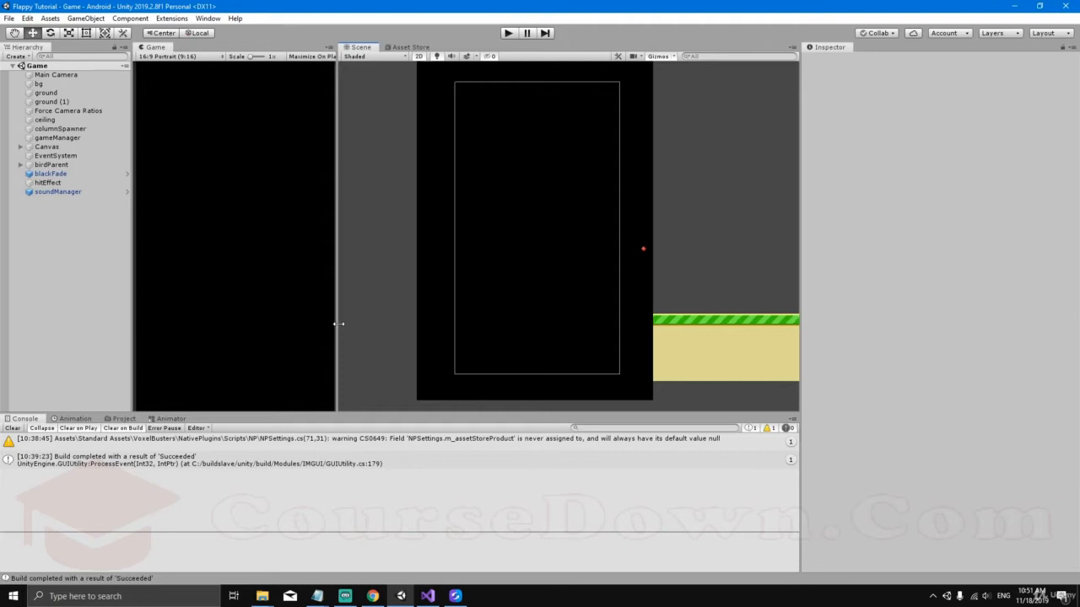
Switch to Visual Studio and examine the Android test ad unit ID in the RequestBanner method of Admob.cs.
{"action": "mouse_move", "coordinate": [338, 324]}
{"action": "left_mouse_down"}
{"action": "mouse_move", "coordinate": [352, 321]}
{"action": "mouse_move", "coordinate": [342, 321]}
{"action": "left_mouse_up"}
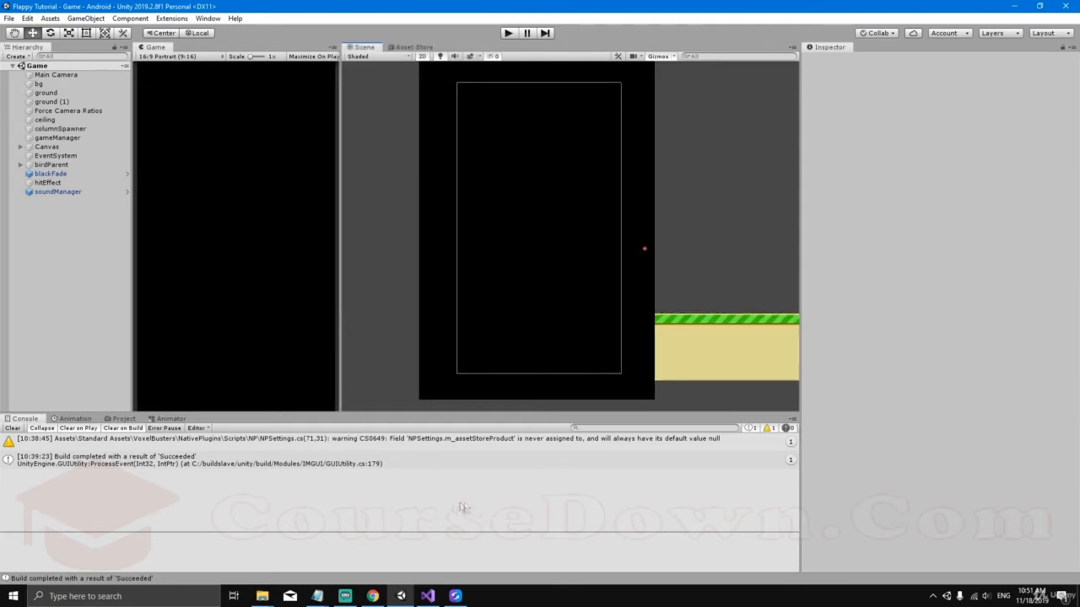
{"action": "left_click", "coordinate": [428, 595]}
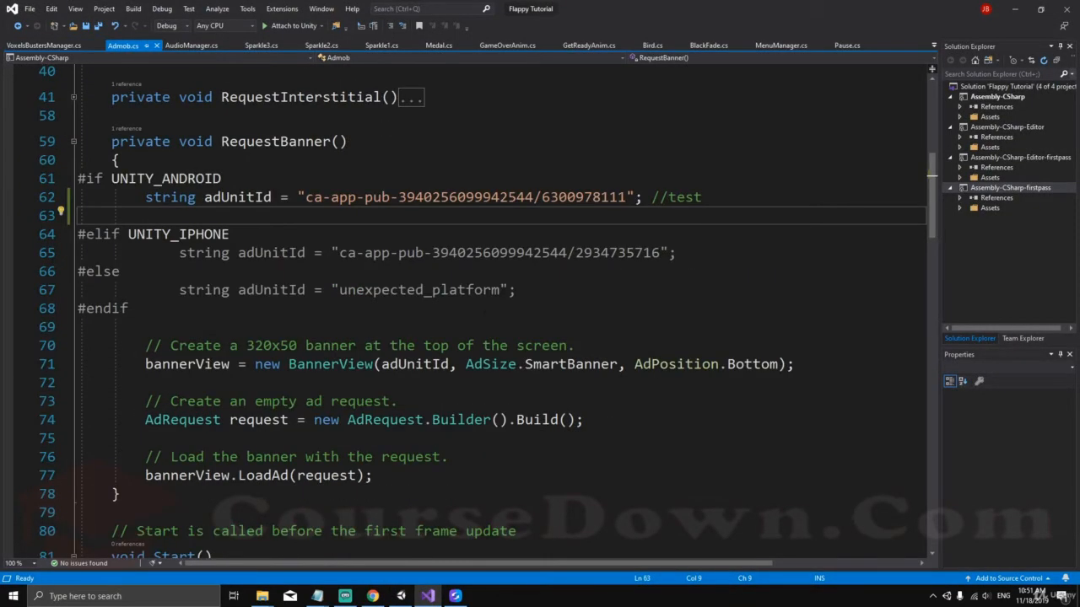
{"action": "scroll", "coordinate": [502, 312], "scroll_direction": "up", "scroll_amount": 2}
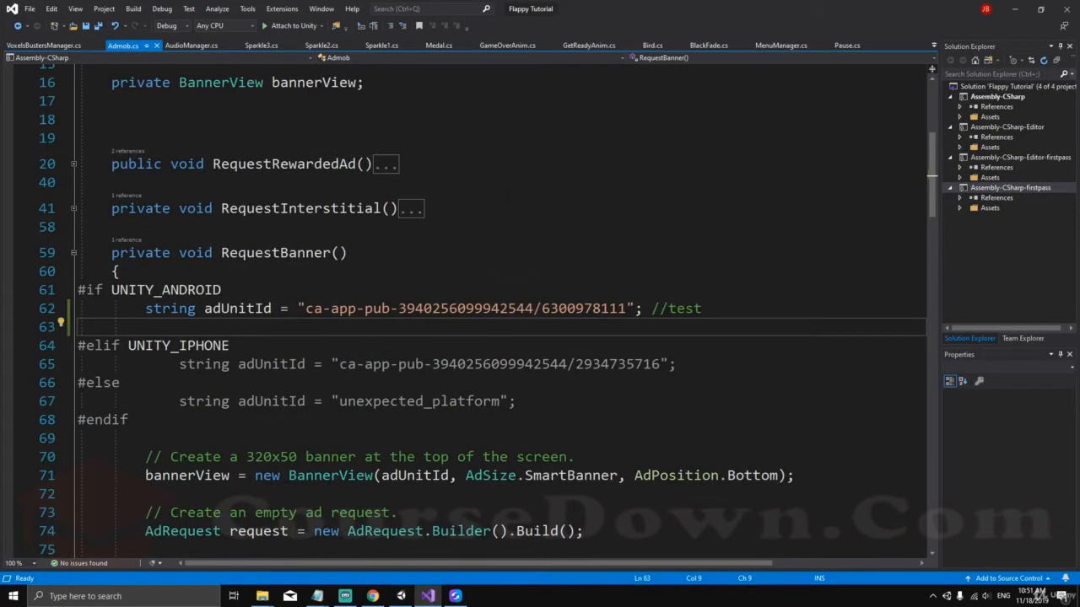
{"action": "left_click_drag", "start_coordinate": [221, 253], "coordinate": [331, 253]}
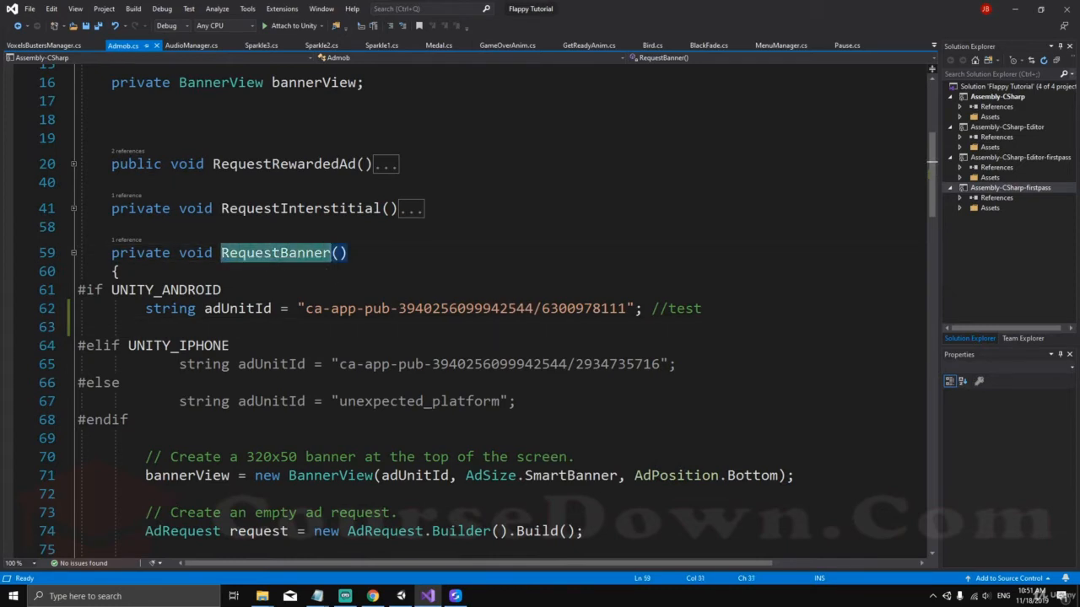
{"action": "scroll", "coordinate": [502, 313], "scroll_direction": "down", "scroll_amount": 2}
{"action": "left_click", "coordinate": [306, 216]}
{"action": "left_click_drag", "start_coordinate": [306, 198], "coordinate": [630, 197]}
Move the Android test ad unit ID out of the adUnitId string into a comment on a new line directly beneath it.
{"action": "left_click", "coordinate": [711, 198]}
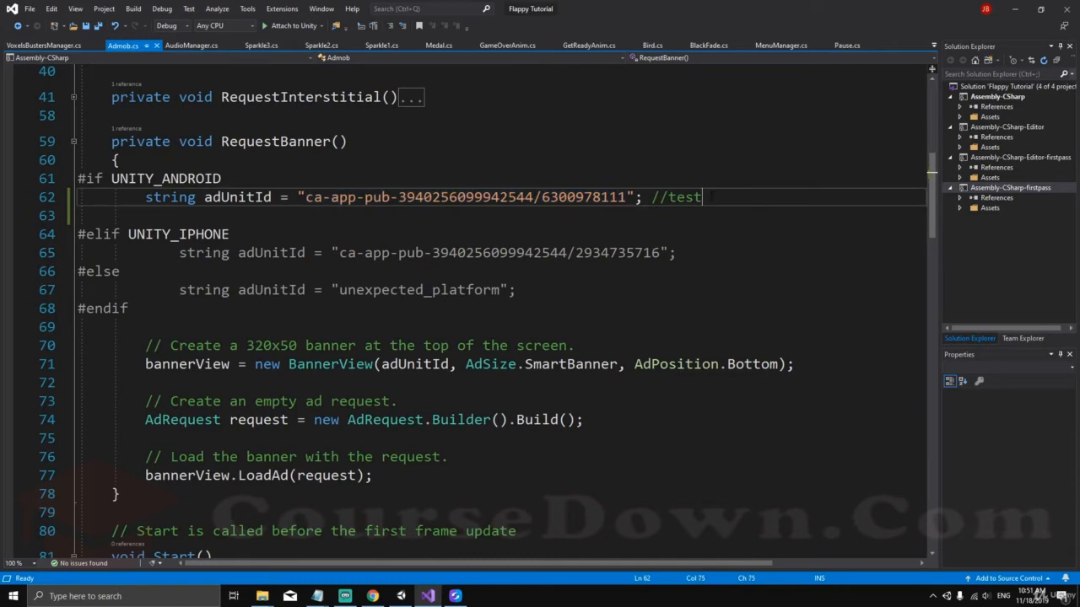
{"action": "key", "text": "Return"}
{"action": "type", "text": "//"}
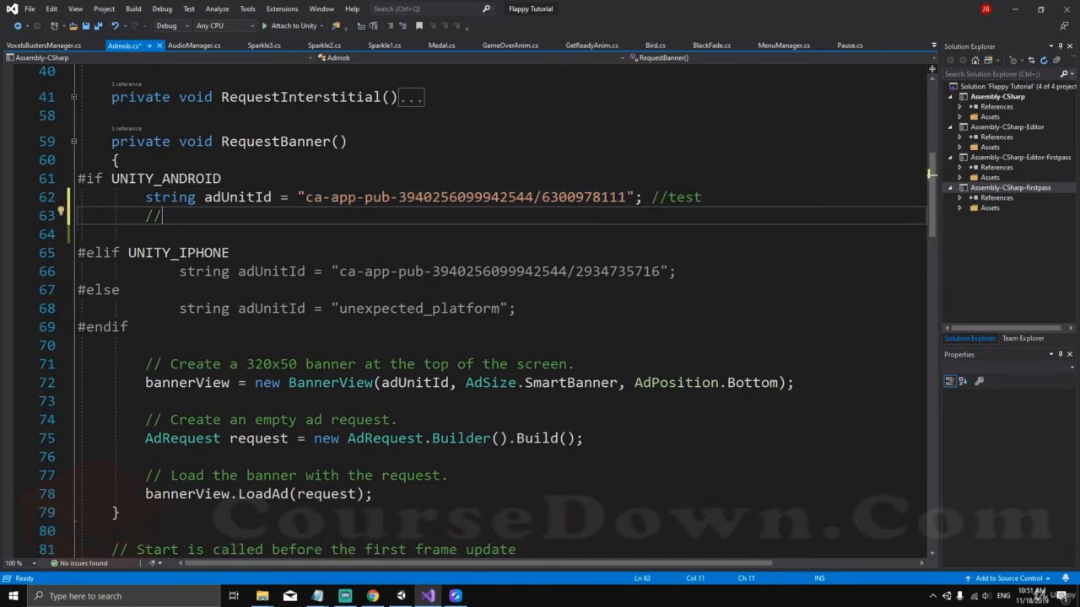
{"action": "left_click_drag", "start_coordinate": [306, 197], "coordinate": [627, 198]}
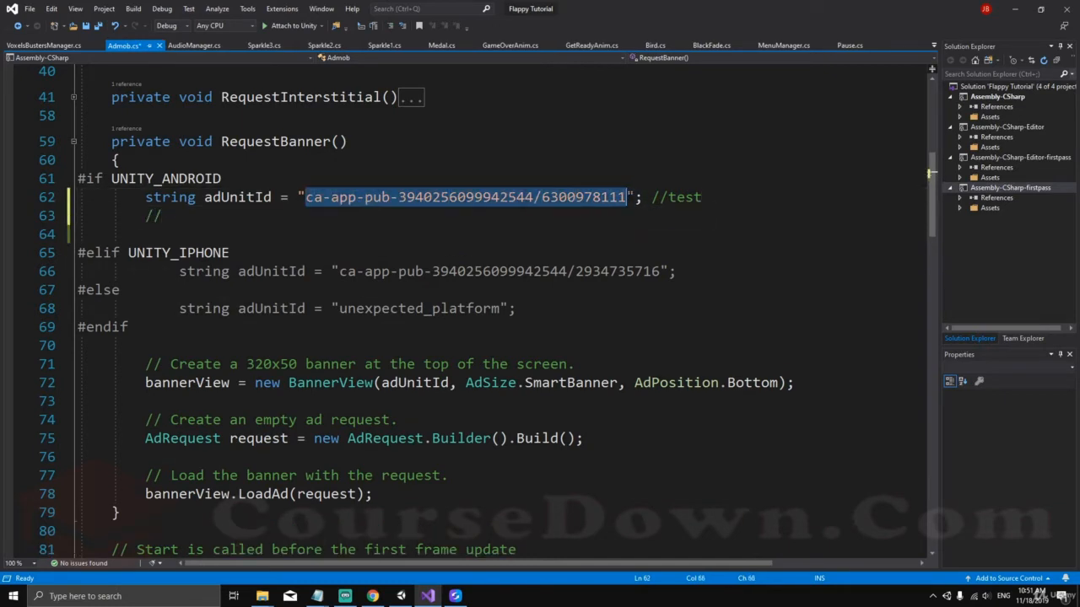
{"action": "key", "text": "ctrl+x"}
{"action": "left_click", "coordinate": [223, 218]}
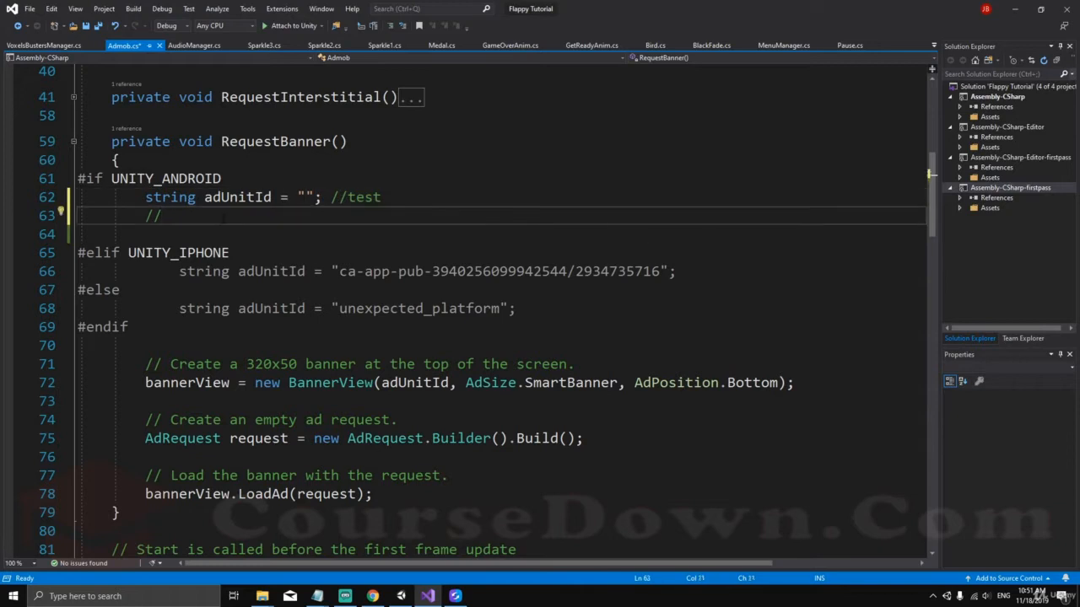
{"action": "key", "text": "ctrl+v"}
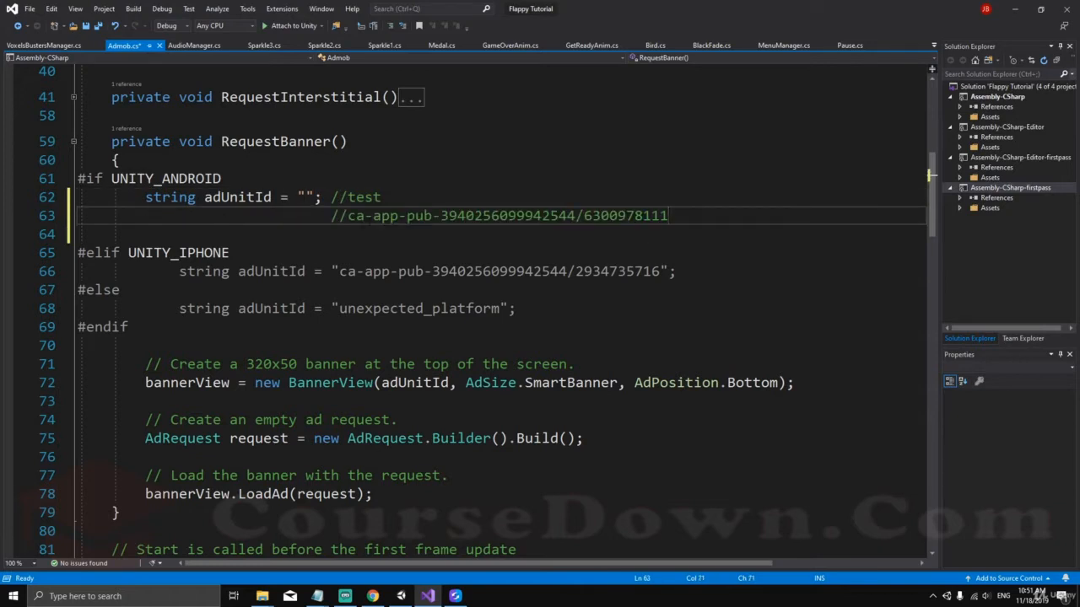
Remove the extra indentation before the commented test ID and delete the //test comment after the Android adUnitId string.
{"action": "key", "text": "BackSpace"}
{"action": "key", "text": "BackSpace"}
{"action": "key", "text": "BackSpace"}
{"action": "key", "text": "BackSpace"}
{"action": "key", "text": "BackSpace"}
{"action": "key", "text": "BackSpace"}
{"action": "key", "text": "BackSpace"}
{"action": "key", "text": "BackSpace"}
{"action": "key", "text": "BackSpace"}
{"action": "key", "text": "BackSpace"}
{"action": "key", "text": "BackSpace"}
{"action": "key", "text": "BackSpace"}
{"action": "key", "text": "BackSpace"}
{"action": "key", "text": "BackSpace"}
{"action": "key", "text": "BackSpace"}
{"action": "key", "text": "BackSpace"}
{"action": "key", "text": "BackSpace"}
{"action": "key", "text": "BackSpace"}
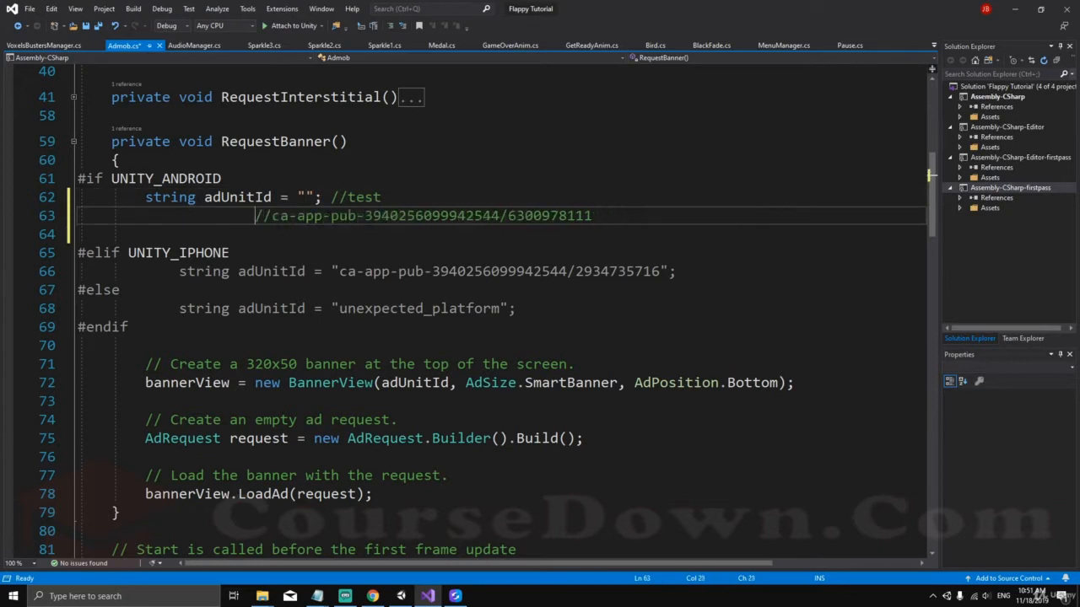
{"action": "key", "text": "BackSpace"}
{"action": "key", "text": "BackSpace"}
{"action": "key", "text": "BackSpace"}
{"action": "key", "text": "BackSpace"}
{"action": "key", "text": "BackSpace"}
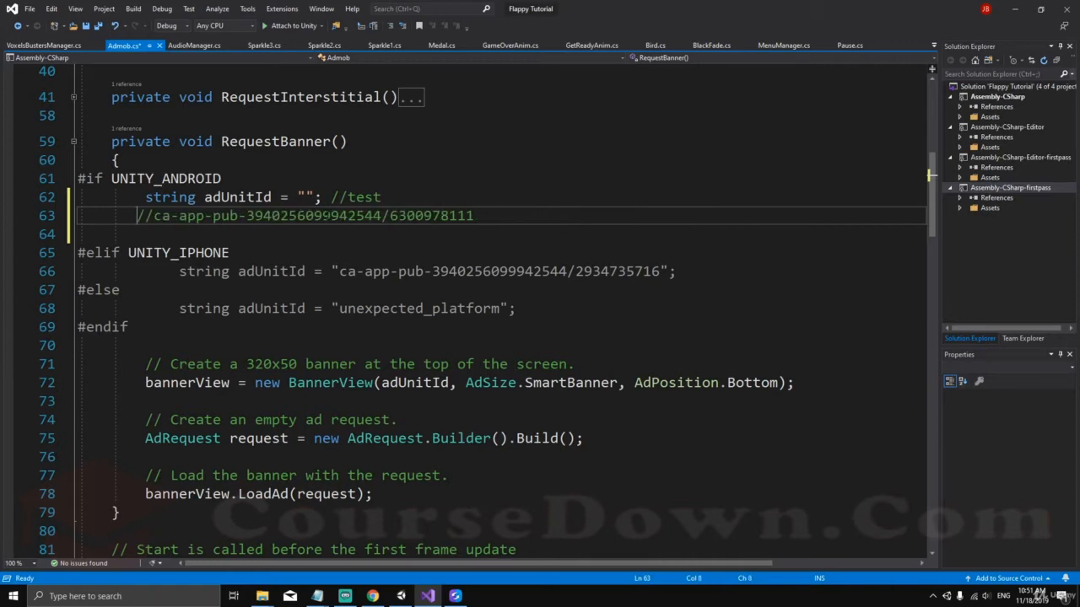
{"action": "left_click", "coordinate": [388, 196]}
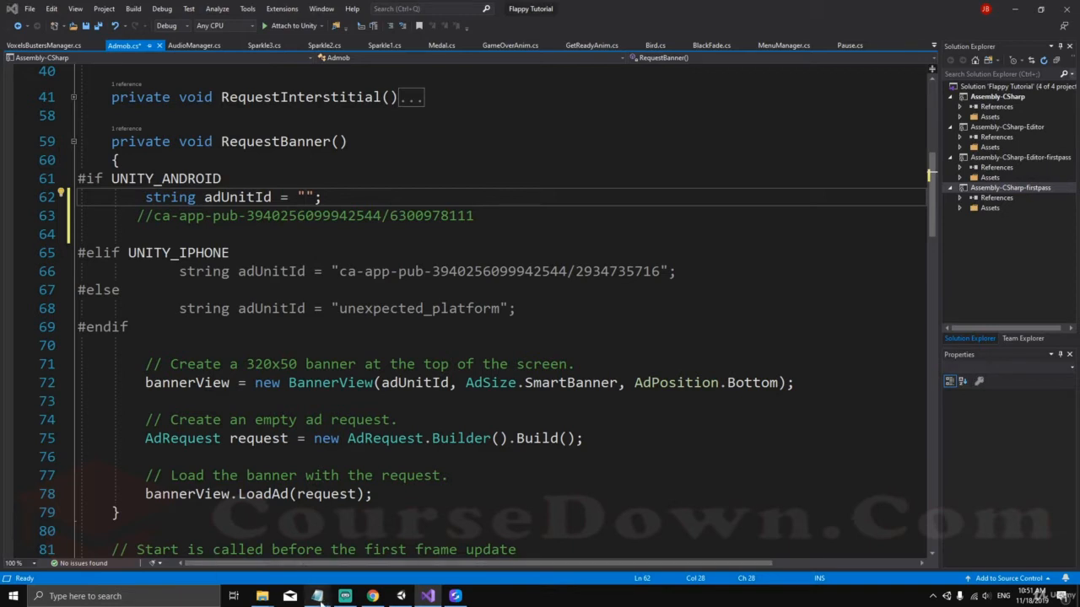
Copy the banner ID from the Game Data(Tested) notes in Notepad into the empty Android adUnitId string in RequestBanner.
{"action": "mouse_move", "coordinate": [318, 595]}
{"action": "mouse_move", "coordinate": [357, 559]}
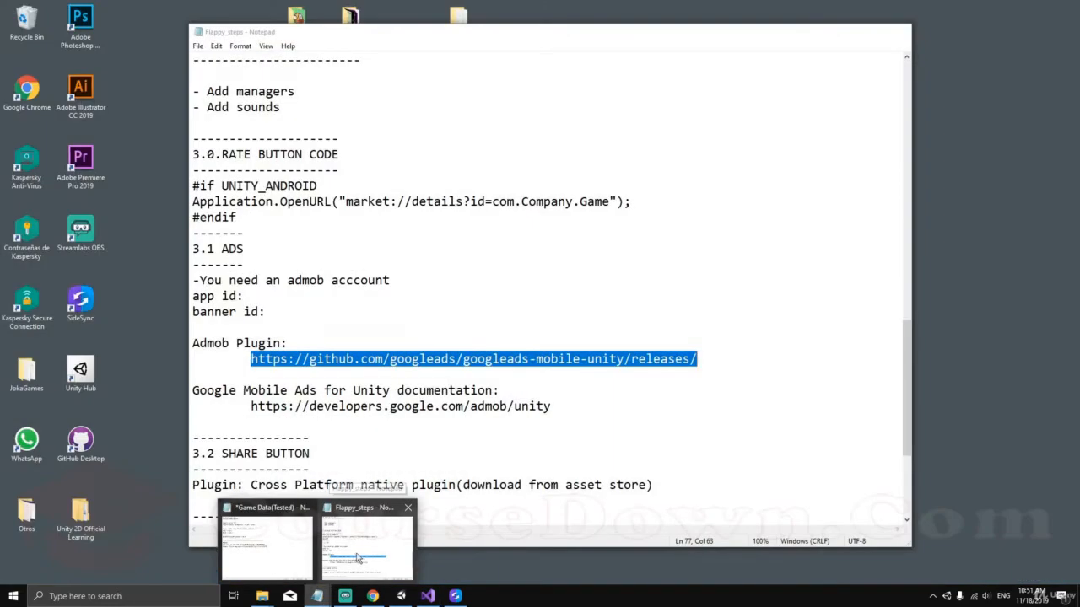
{"action": "left_click", "coordinate": [301, 549]}
{"action": "left_click", "coordinate": [325, 302]}
{"action": "left_click_drag", "start_coordinate": [265, 280], "coordinate": [547, 281]}
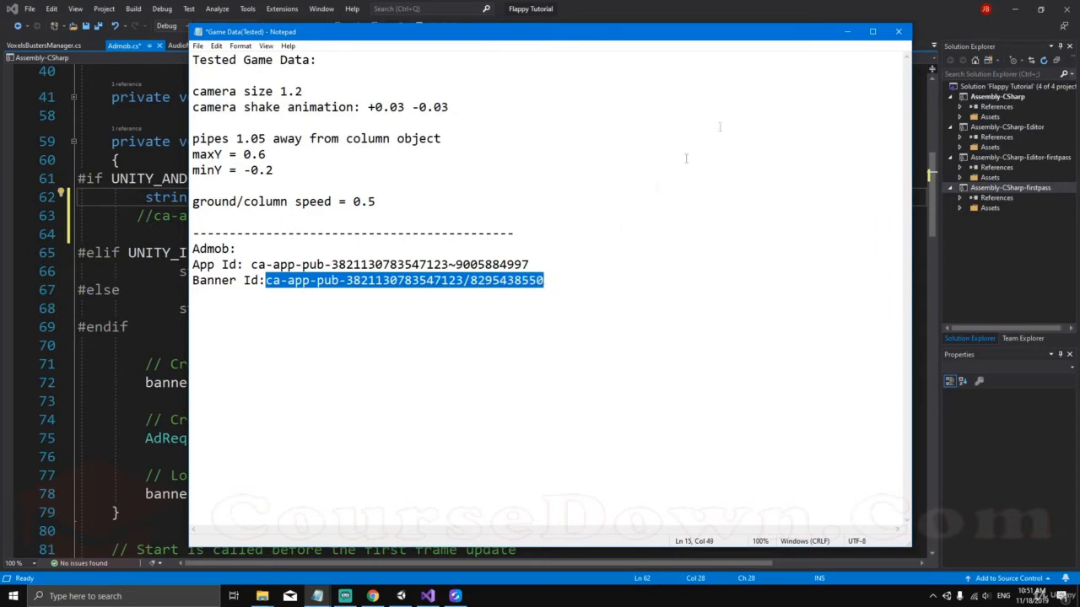
{"action": "left_click", "coordinate": [847, 31]}
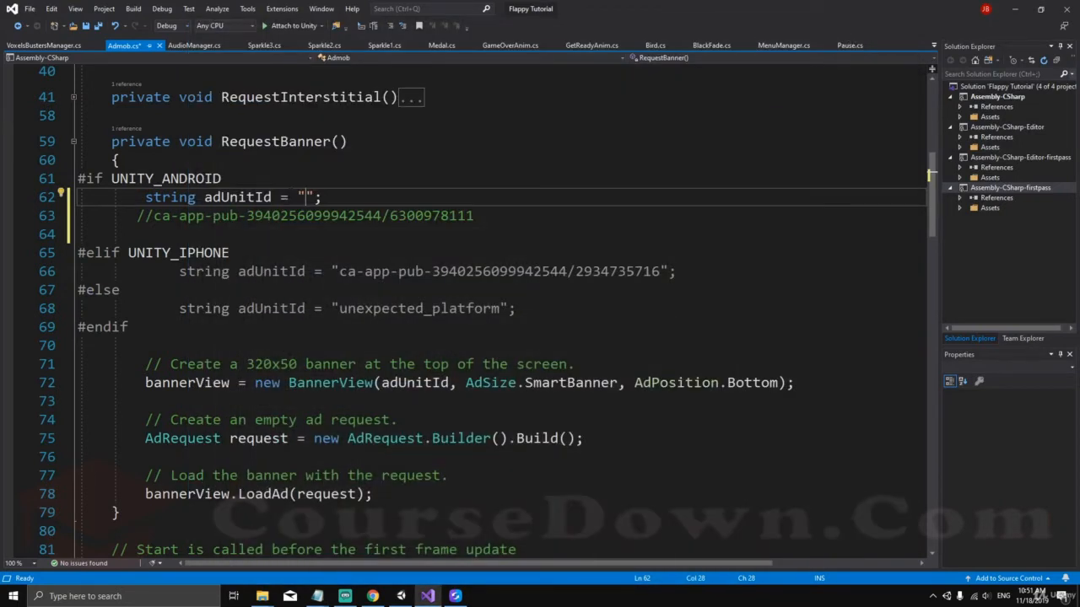
{"action": "key", "text": "ctrl+v"}
{"action": "left_click_drag", "start_coordinate": [305, 198], "coordinate": [618, 201]}
{"action": "left_click", "coordinate": [582, 234]}
Switch to AdMob in Chrome and examine the Banner ad unit's ID for the Flappy Tutorial app.
{"action": "left_click", "coordinate": [372, 596]}
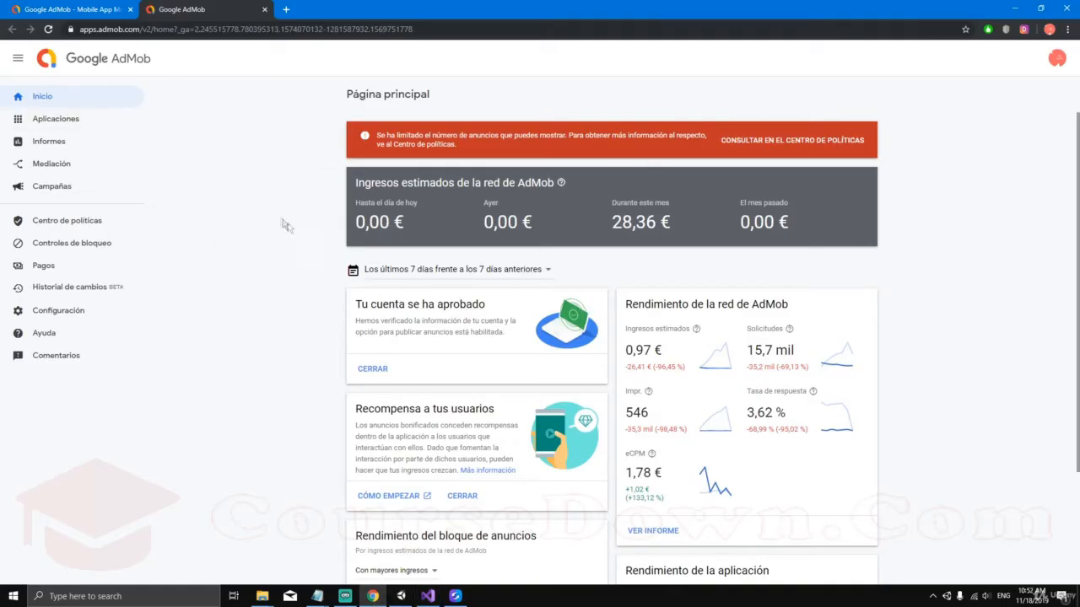
{"action": "mouse_move", "coordinate": [100, 128]}
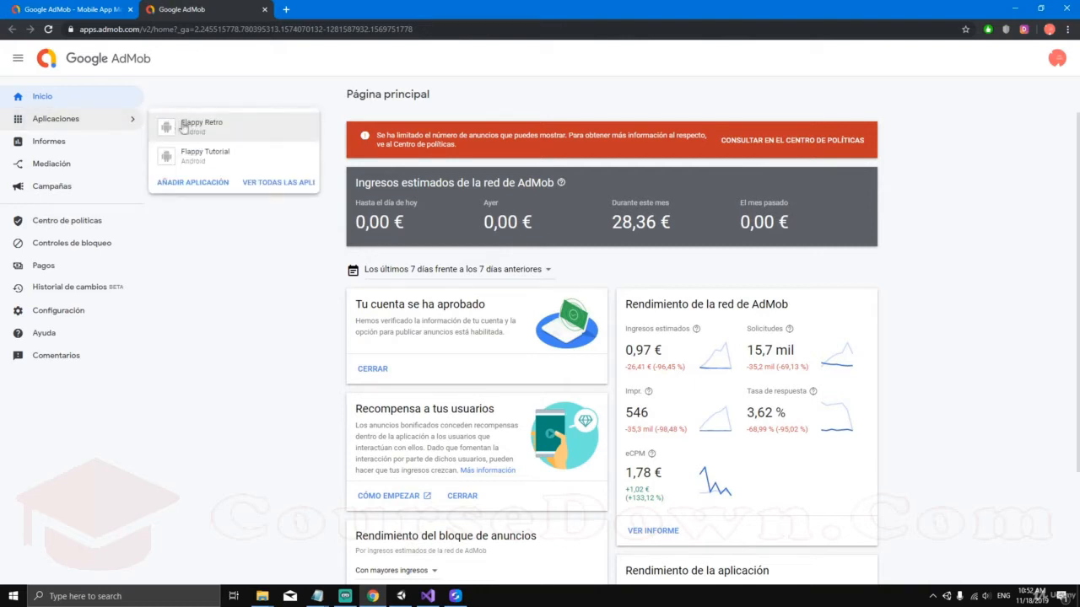
{"action": "left_click", "coordinate": [205, 153]}
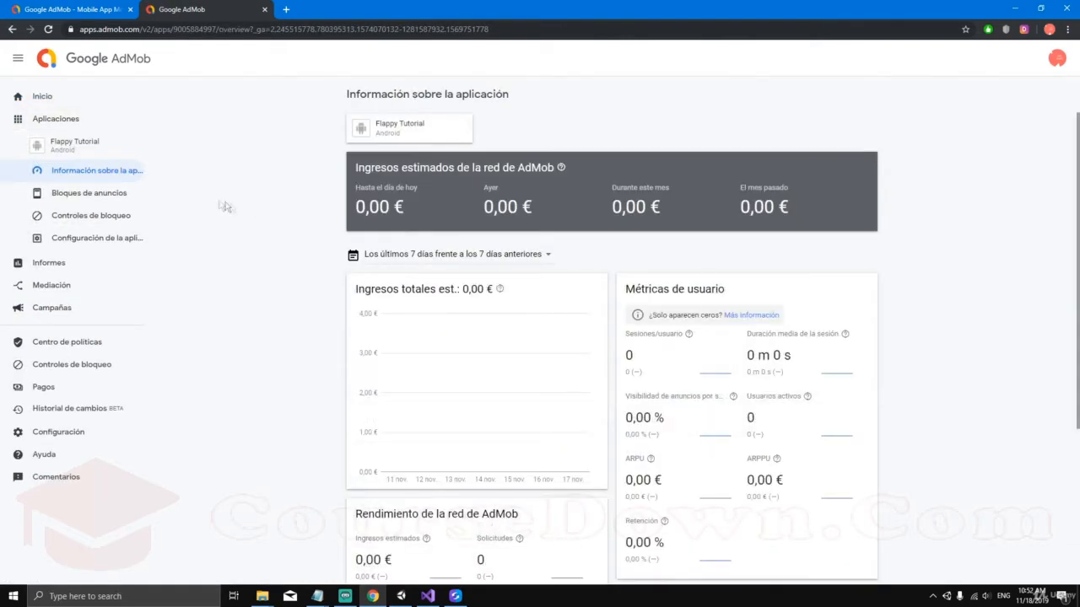
{"action": "left_click", "coordinate": [124, 195]}
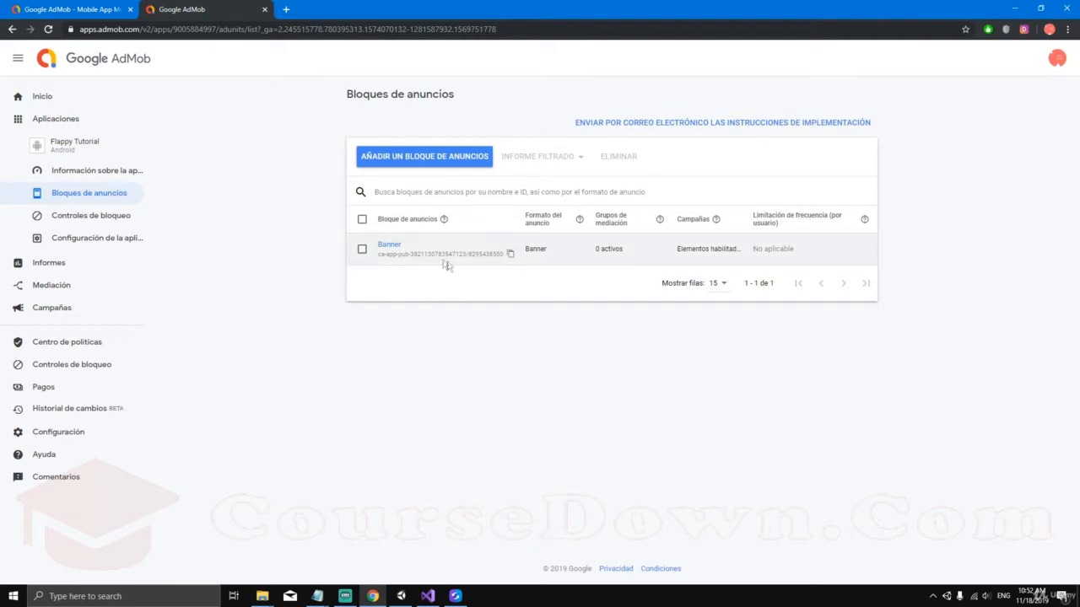
{"action": "left_click_drag", "start_coordinate": [380, 254], "coordinate": [487, 284]}
{"action": "left_click", "coordinate": [420, 305]}
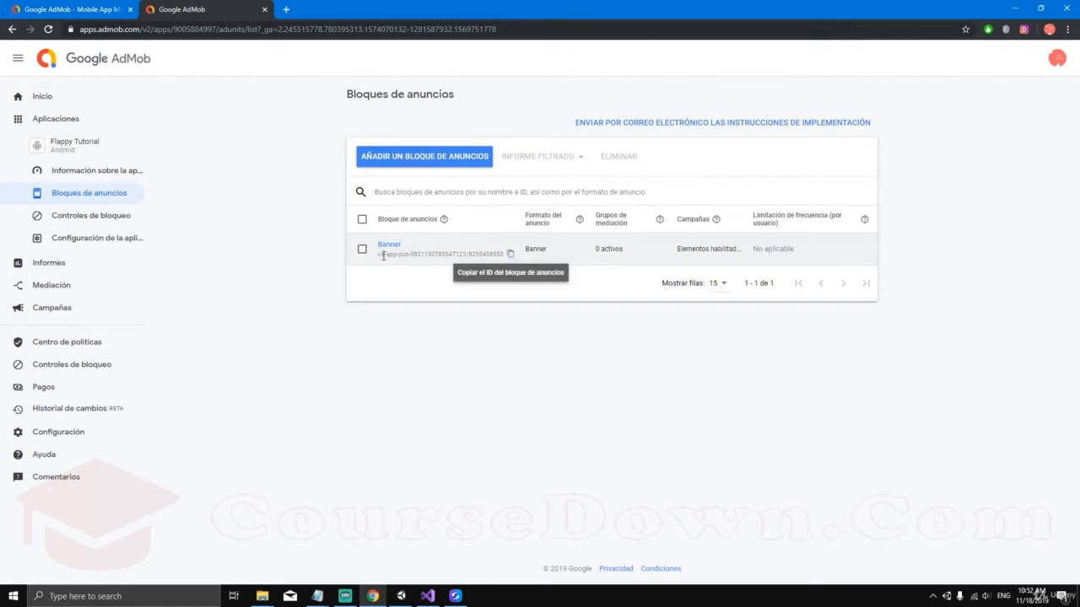
{"action": "left_click_drag", "start_coordinate": [379, 255], "coordinate": [504, 255]}
{"action": "left_click", "coordinate": [437, 344]}
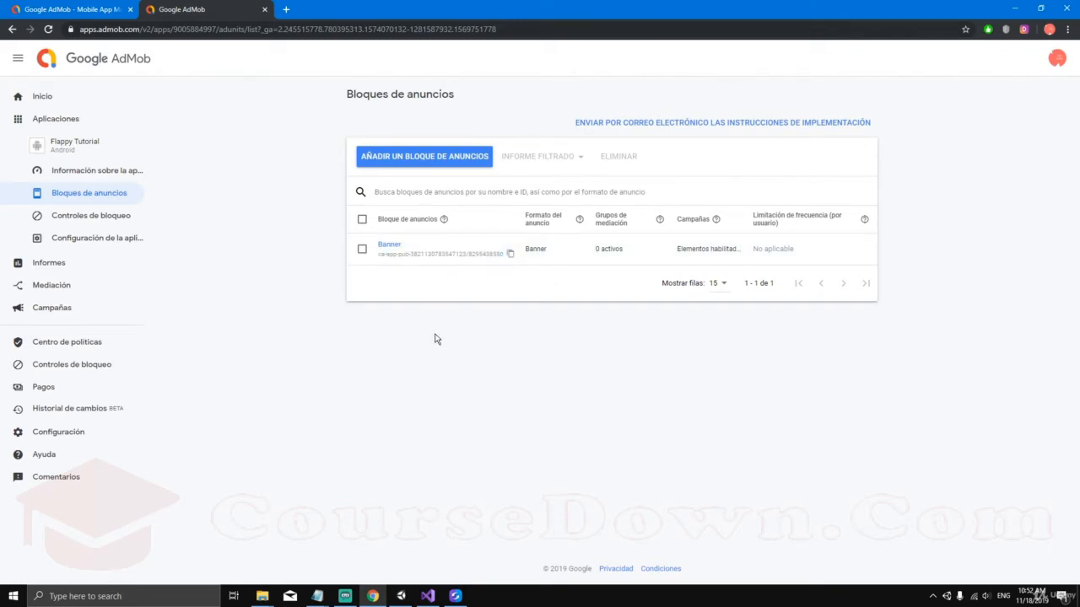
Return to Visual Studio, check the new Android banner ID in RequestBanner, and save Admob.cs.
{"action": "left_click", "coordinate": [427, 596]}
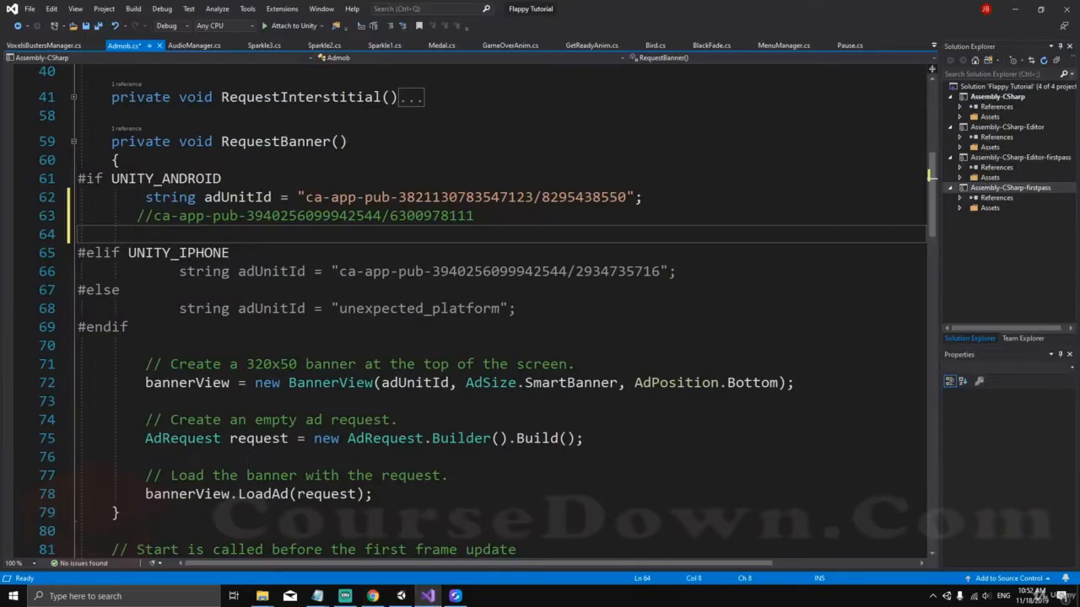
{"action": "scroll", "coordinate": [502, 312], "scroll_direction": "up", "scroll_amount": 2}
{"action": "left_click_drag", "start_coordinate": [305, 309], "coordinate": [627, 309]}
{"action": "left_click", "coordinate": [544, 344]}
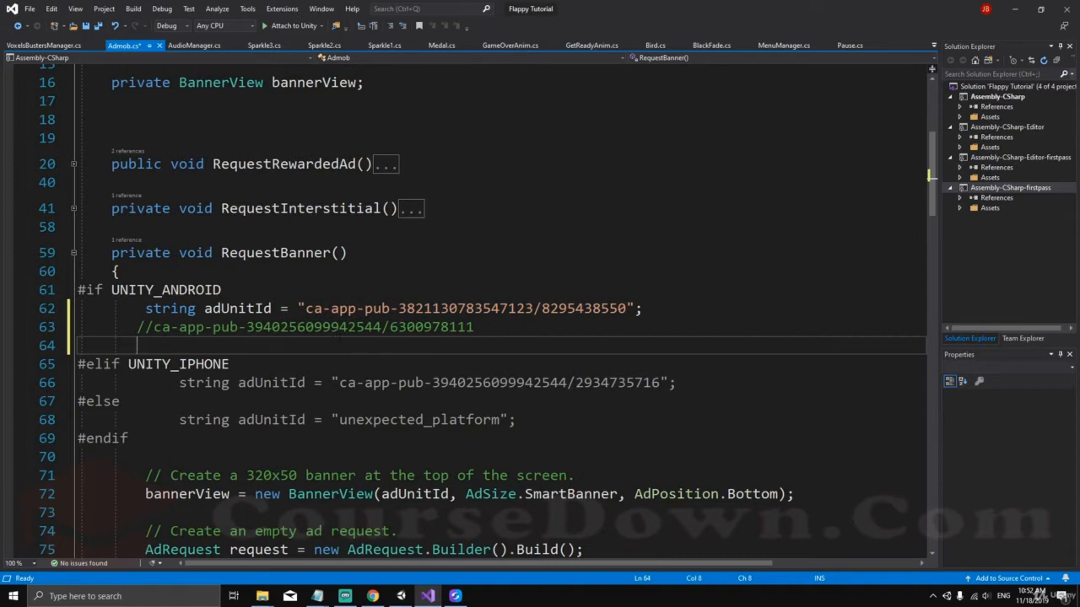
{"action": "left_click_drag", "start_coordinate": [305, 309], "coordinate": [623, 309]}
{"action": "left_click", "coordinate": [533, 346]}
{"action": "key", "text": "ctrl+s"}
In VoxelsBustersManager.cs, replace com.Company.Game in the share sheet's Play Store link with com.BroskisGames.FlappyTutorial.
{"action": "left_click", "coordinate": [46, 46]}
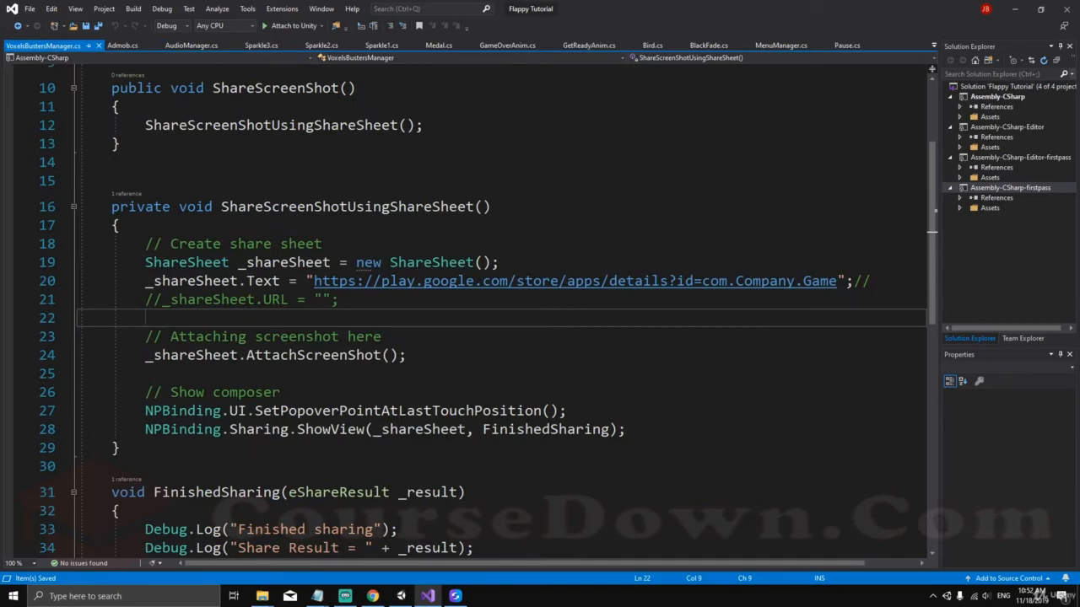
{"action": "left_click_drag", "start_coordinate": [314, 281], "coordinate": [832, 281]}
{"action": "left_click", "coordinate": [737, 332]}
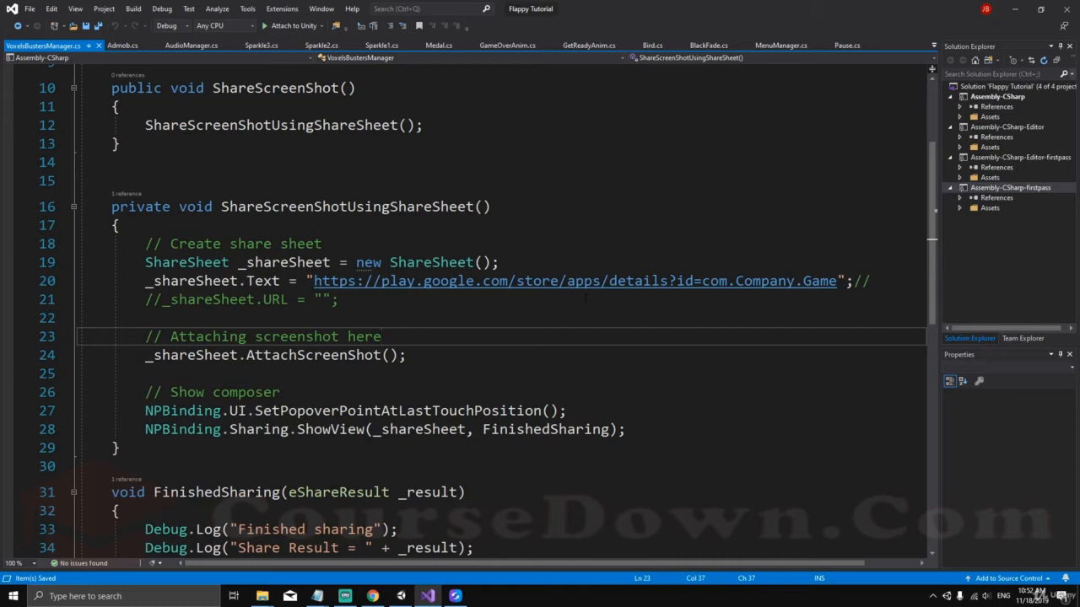
{"action": "left_click_drag", "start_coordinate": [702, 281], "coordinate": [837, 281]}
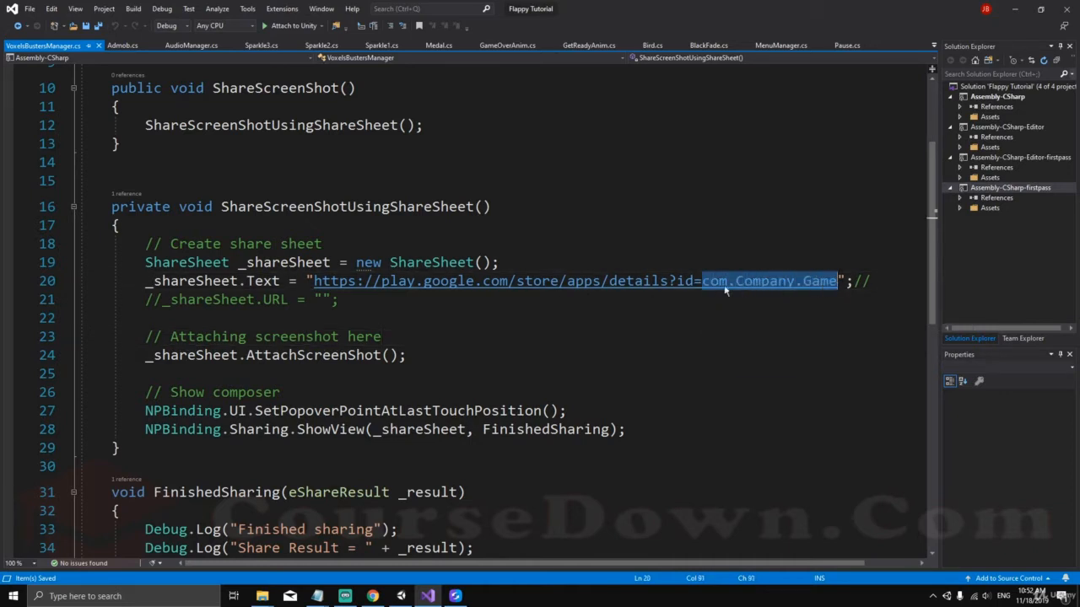
{"action": "key", "text": "BackSpace"}
{"action": "type", "text": "com"}
{"action": "type", "text": ".Brosk"}
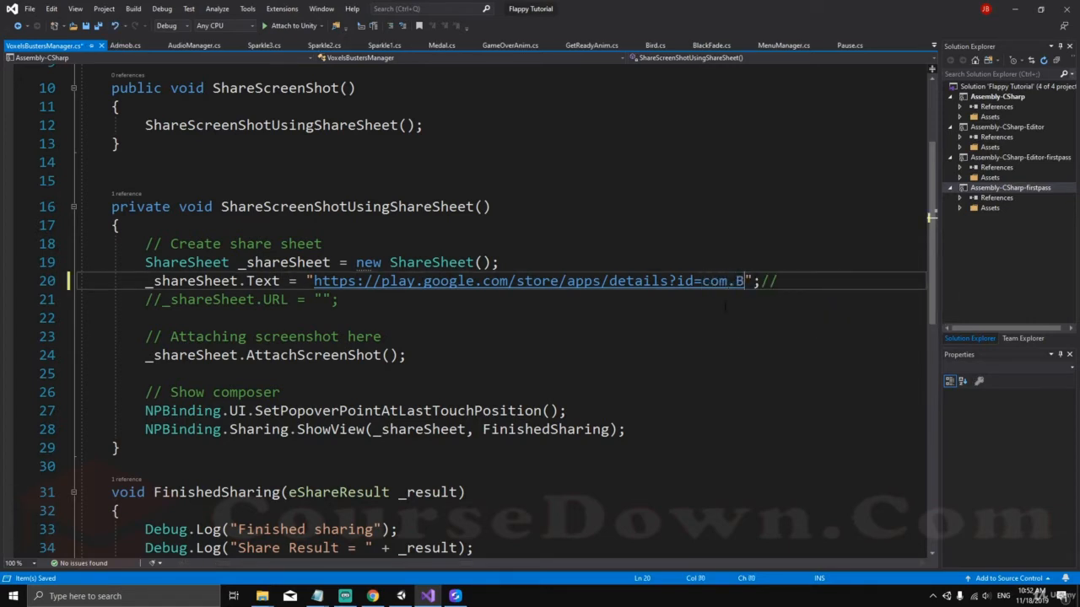
{"action": "type", "text": "isGames"}
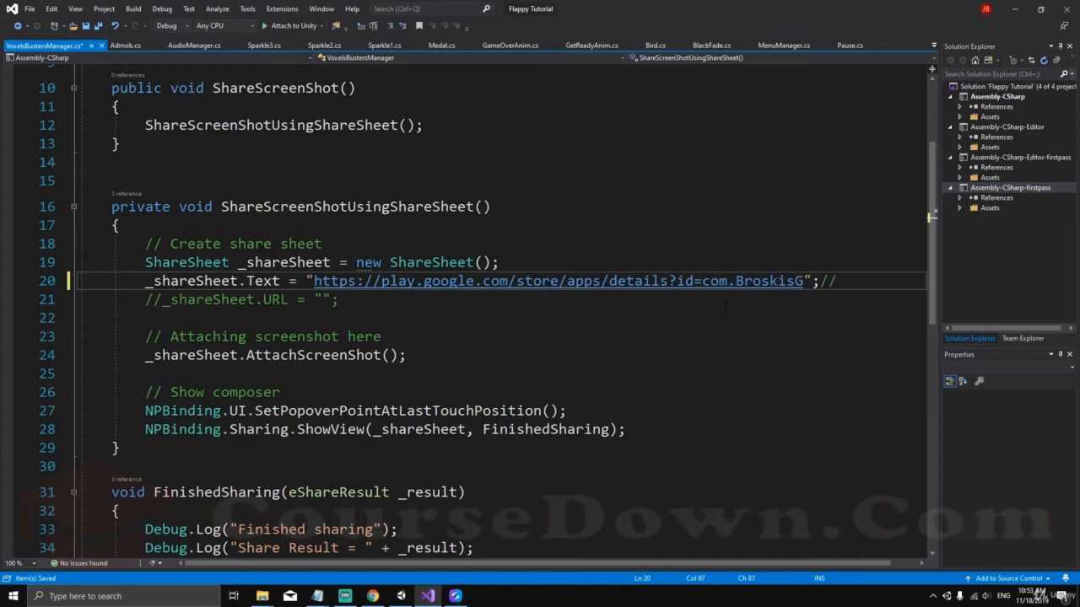
{"action": "type", "text": "."}
{"action": "type", "text": "FlappyTut"}
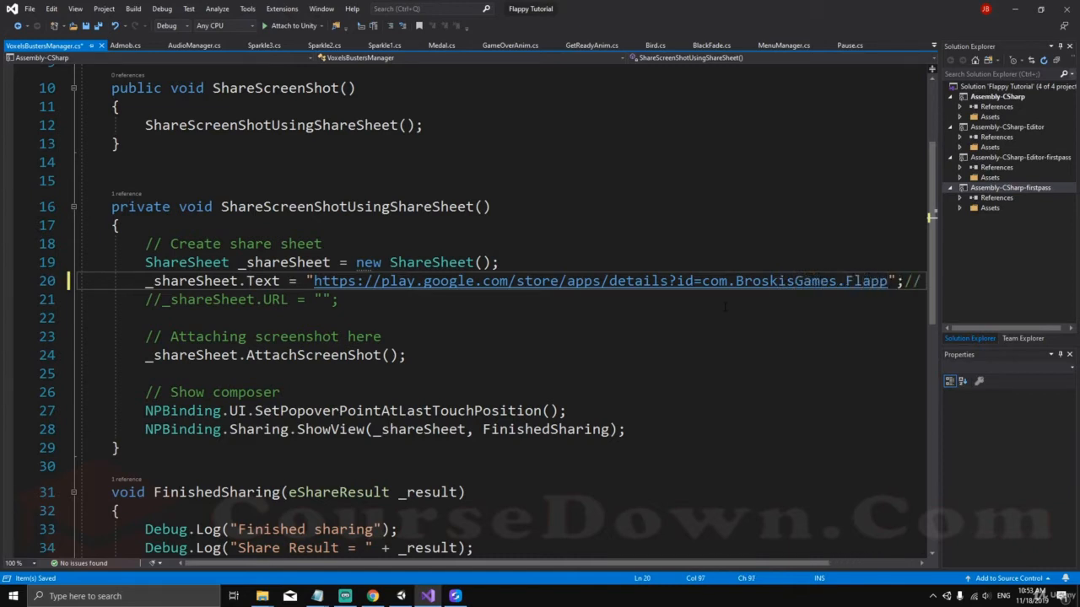
{"action": "type", "text": "orial"}
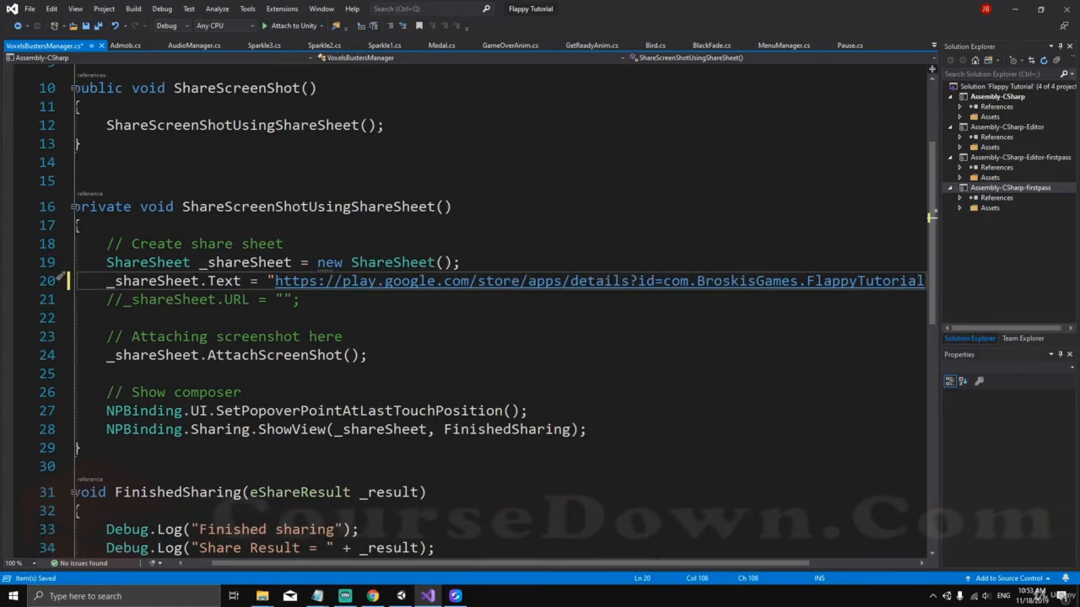
{"action": "left_click_drag", "start_coordinate": [663, 563], "coordinate": [686, 564]}
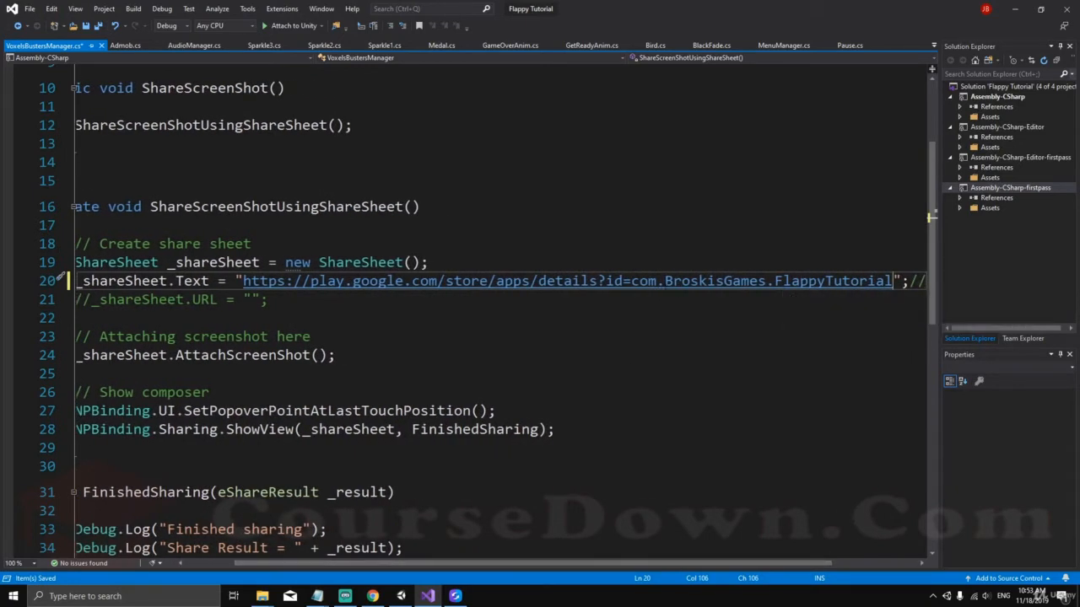
{"action": "left_click_drag", "start_coordinate": [631, 285], "coordinate": [893, 285]}
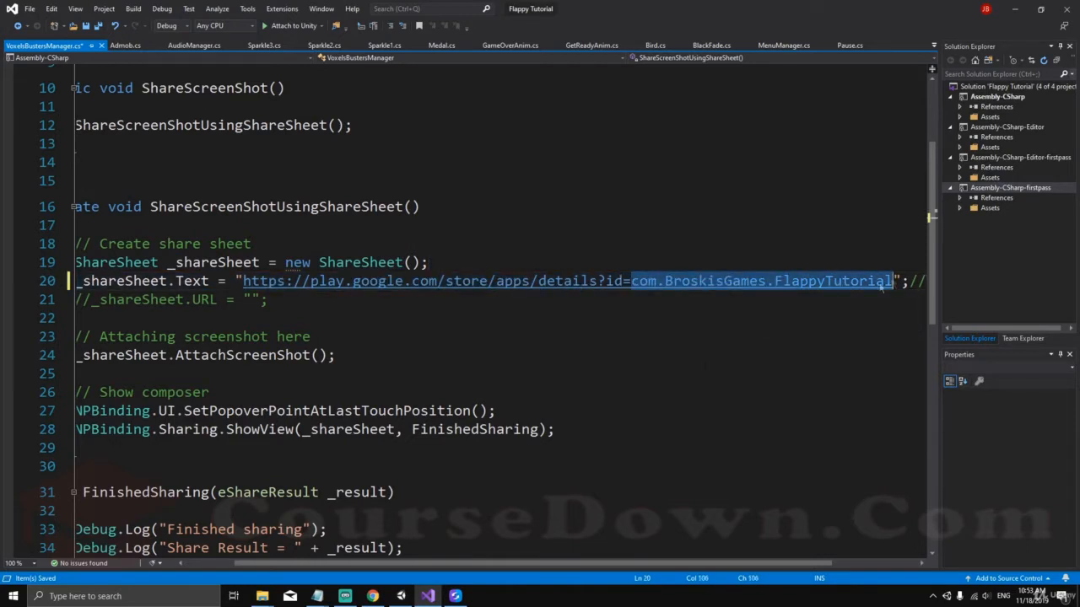
{"action": "left_click", "coordinate": [705, 369]}
Switch to Unity and open the Android Player settings to examine the Package Name under Other Settings.
{"action": "left_click", "coordinate": [399, 598]}
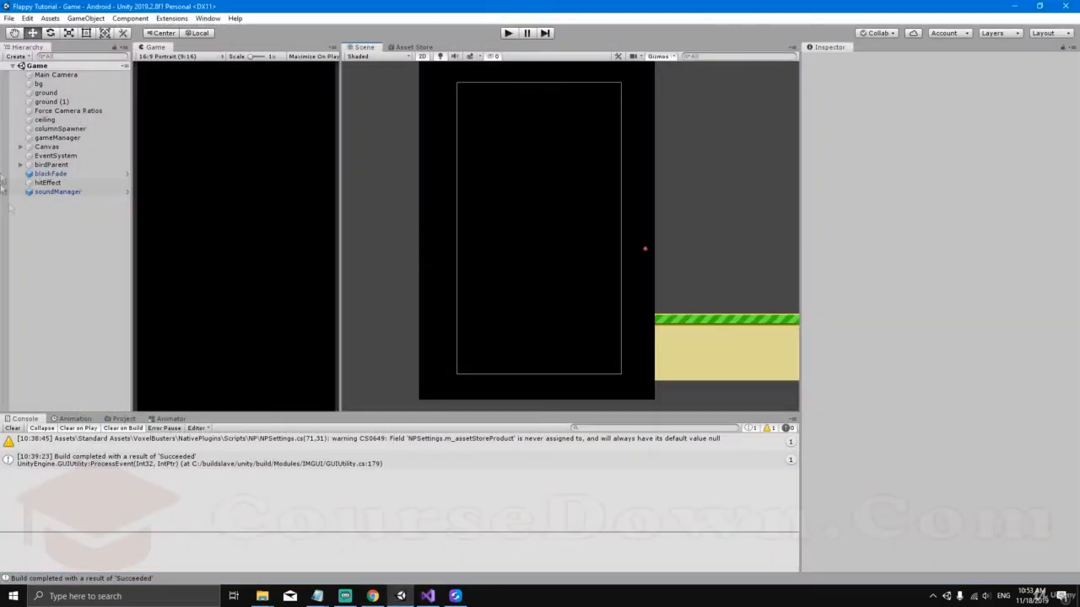
{"action": "left_click", "coordinate": [8, 17]}
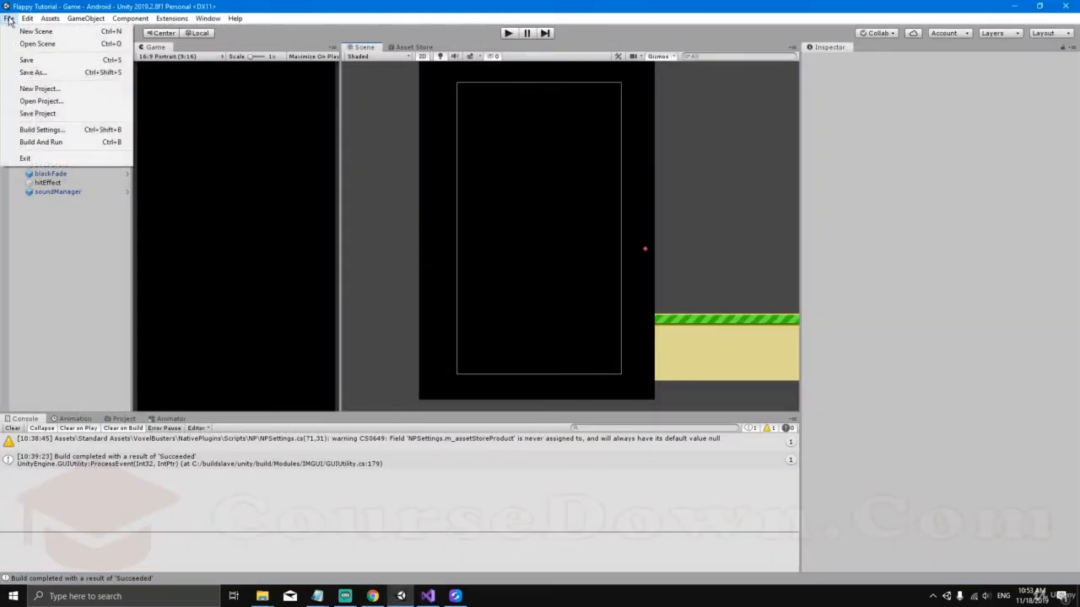
{"action": "left_click", "coordinate": [40, 129]}
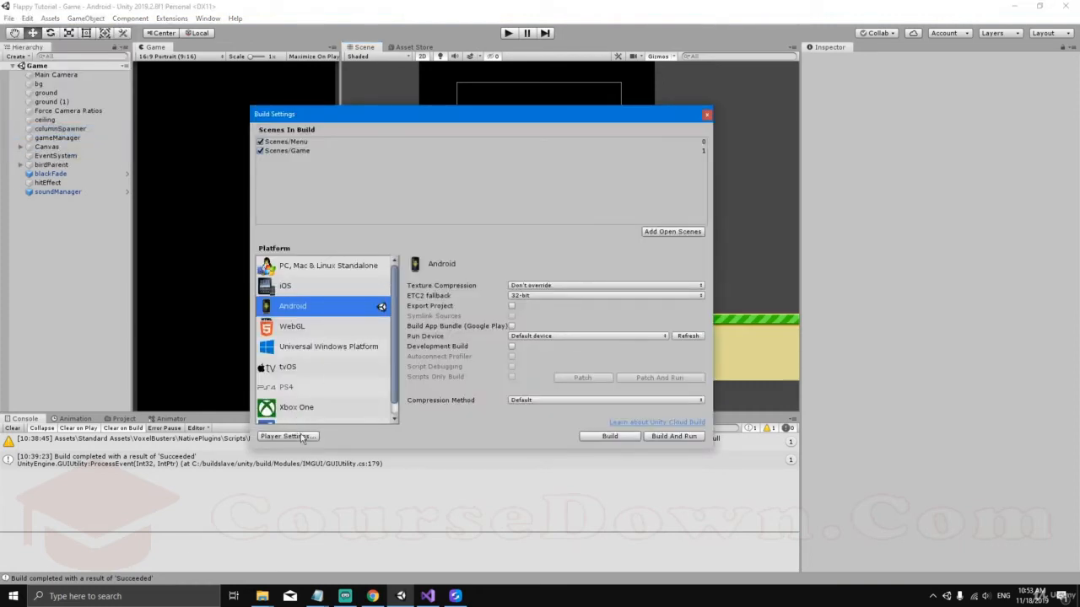
{"action": "left_click", "coordinate": [287, 436]}
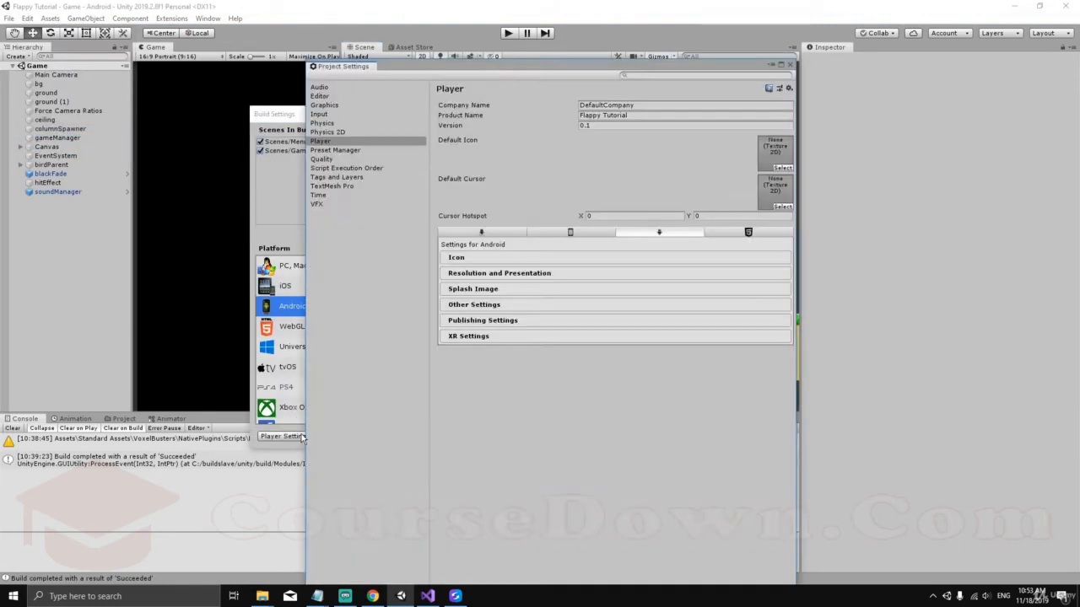
{"action": "left_click", "coordinate": [502, 276]}
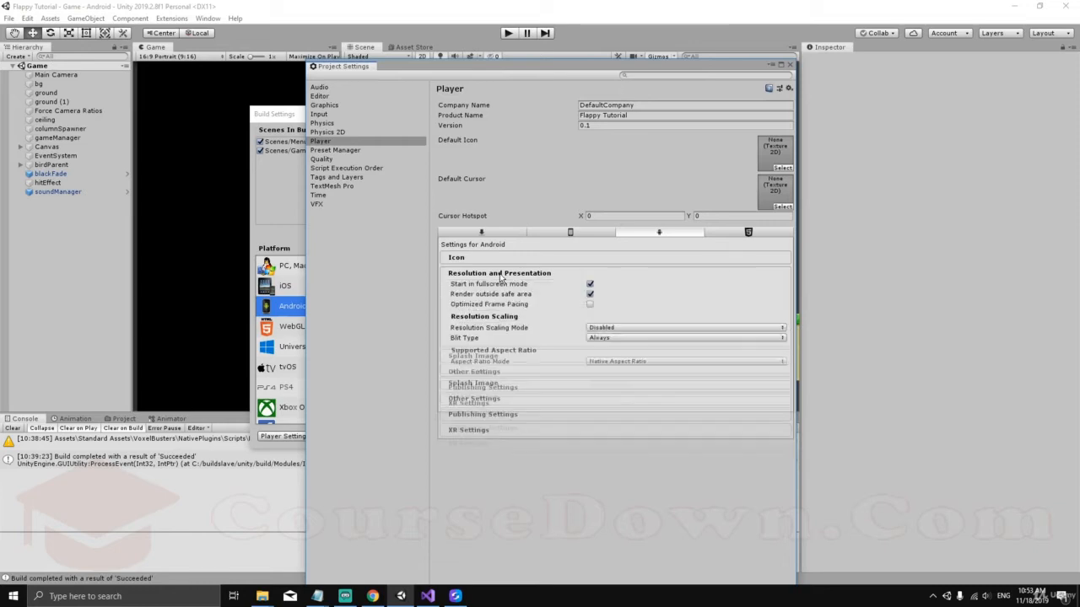
{"action": "left_click", "coordinate": [501, 529]}
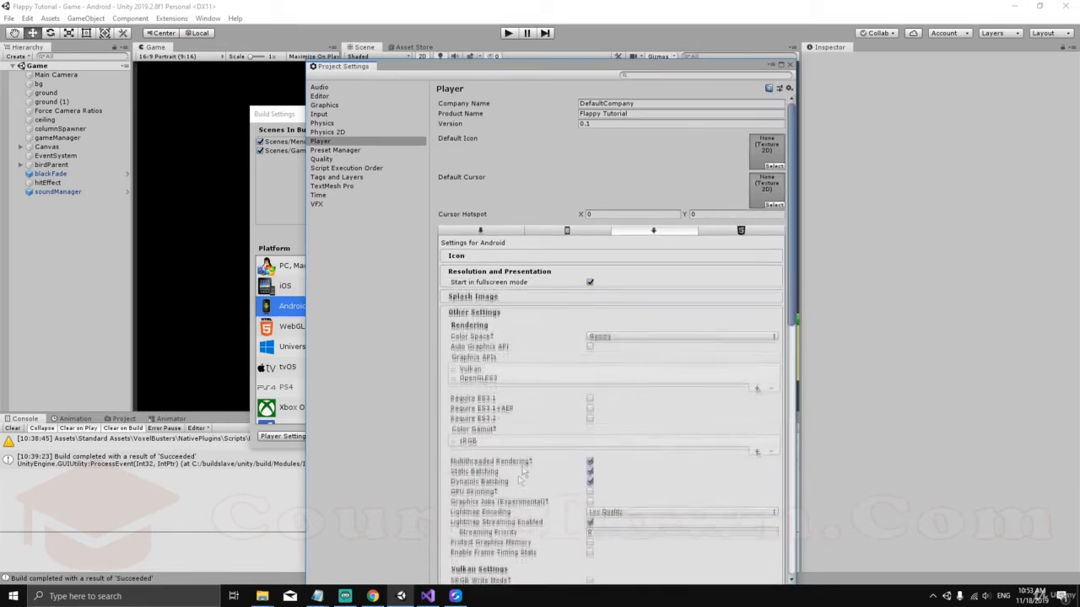
{"action": "scroll", "coordinate": [573, 413], "scroll_direction": "down", "scroll_amount": 5}
{"action": "left_click_drag", "start_coordinate": [713, 397], "coordinate": [580, 399]}
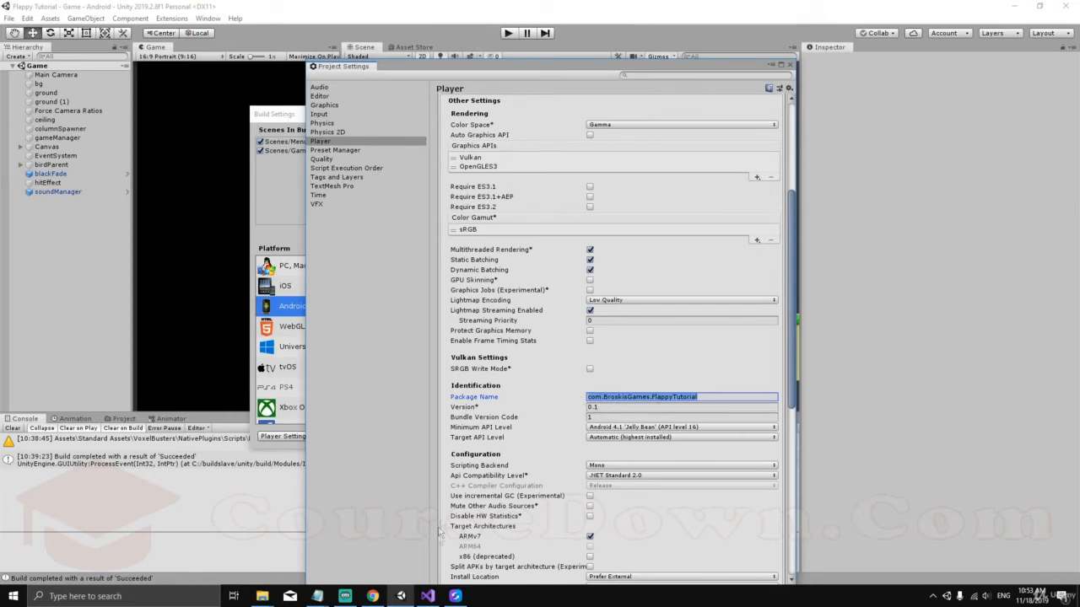
Return to Visual Studio, re-paste com.BroskisGames.FlappyTutorial as the ID in the share sheet's Play Store link, and save VoxelsBustersManager.cs.
{"action": "left_click", "coordinate": [428, 596]}
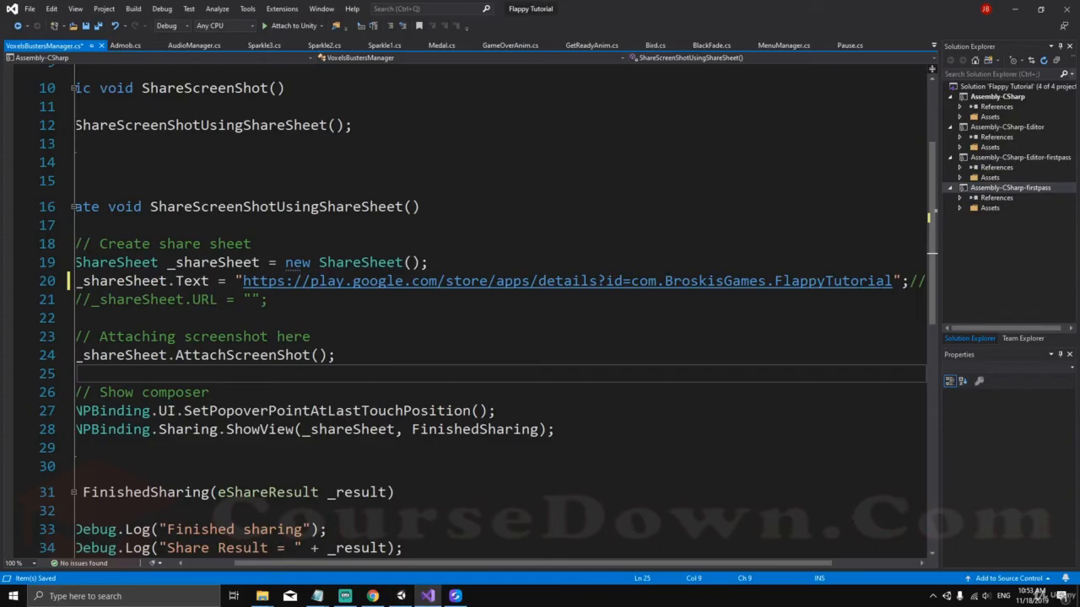
{"action": "left_click_drag", "start_coordinate": [892, 281], "coordinate": [631, 281]}
{"action": "key", "text": "ctrl+c"}
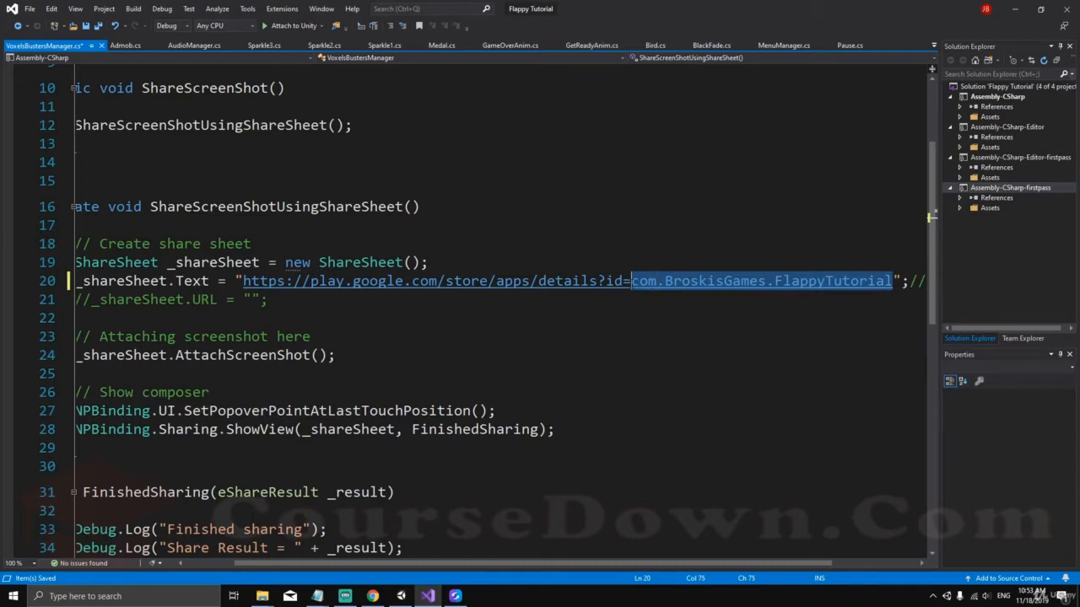
{"action": "key", "text": "BackSpace"}
{"action": "key", "text": "ctrl+v"}
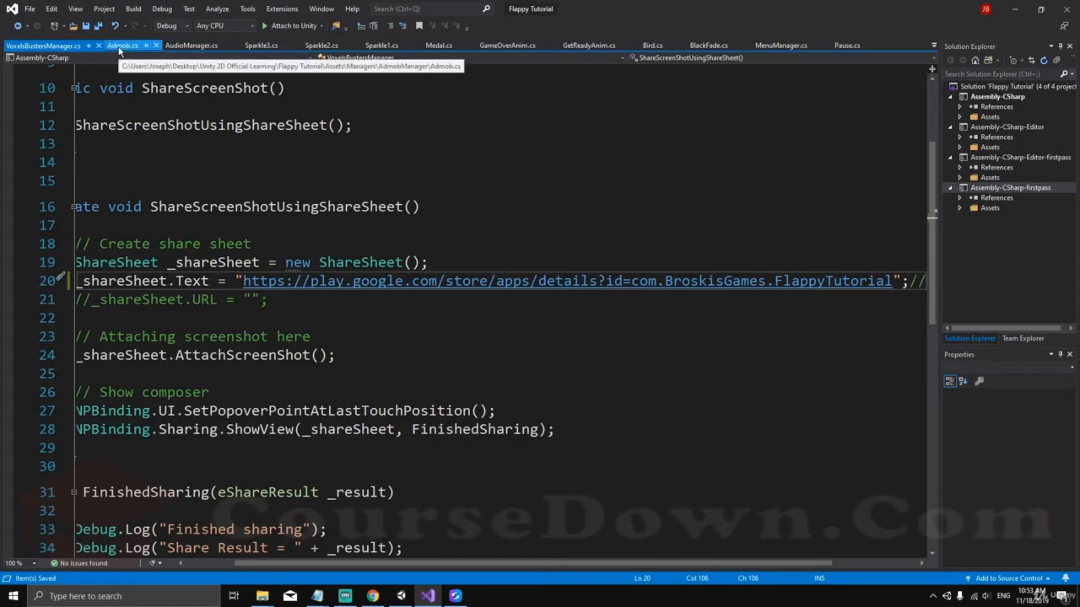
Switch back to Unity and close the Project Settings and Build Settings windows.
{"action": "left_click", "coordinate": [400, 599]}
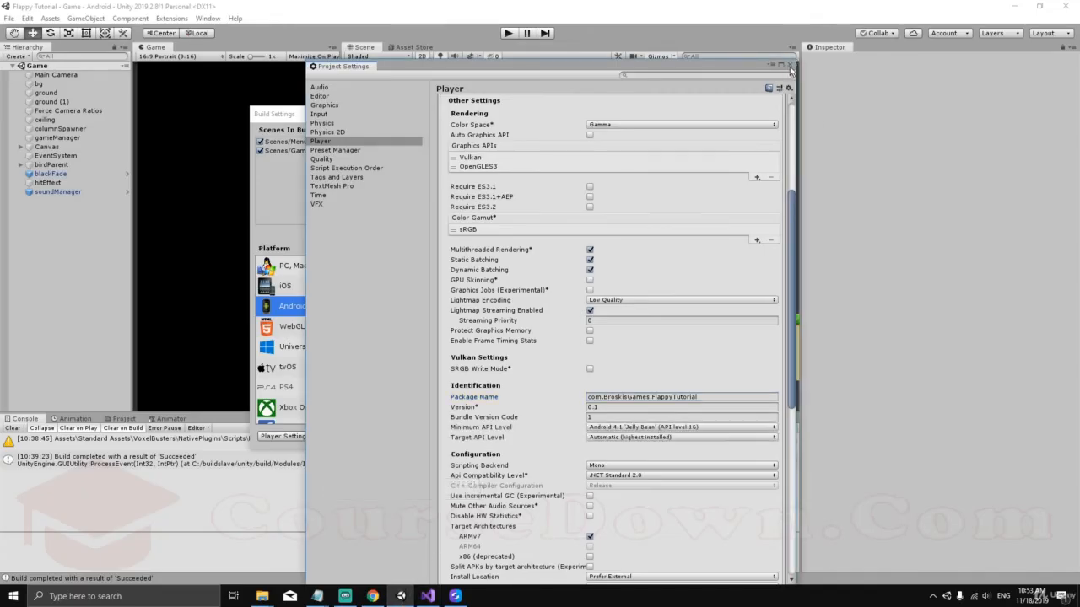
{"action": "left_click", "coordinate": [791, 69]}
{"action": "left_click", "coordinate": [707, 114]}
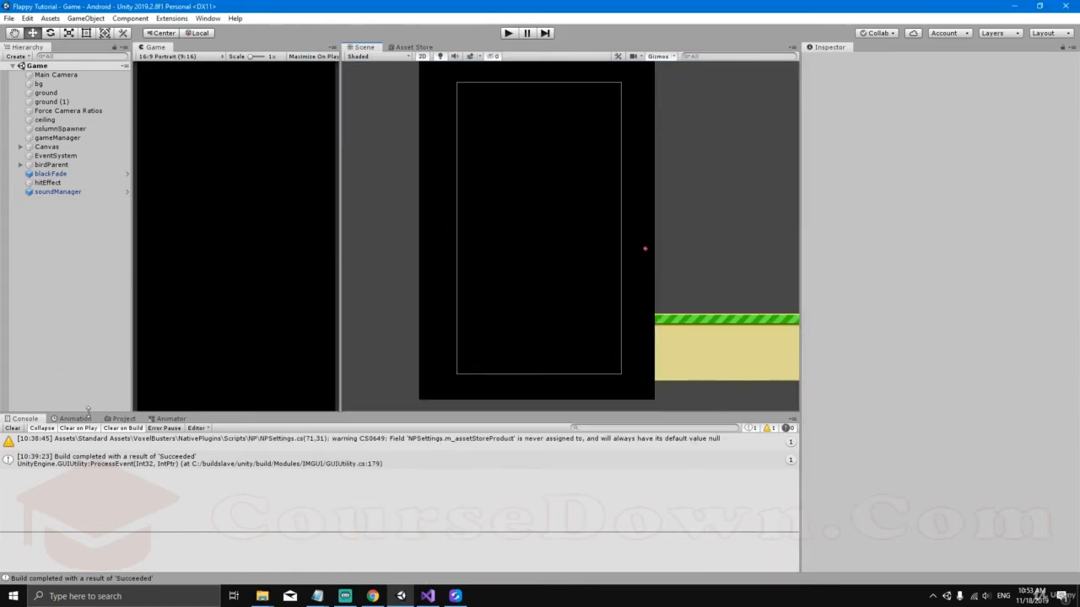
Open the Menu scene from the project's Scenes folder and deactivate its blackFade object.
{"action": "left_click", "coordinate": [118, 419]}
{"action": "scroll", "coordinate": [70, 515], "scroll_direction": "down", "scroll_amount": 2}
{"action": "left_click", "coordinate": [38, 530]}
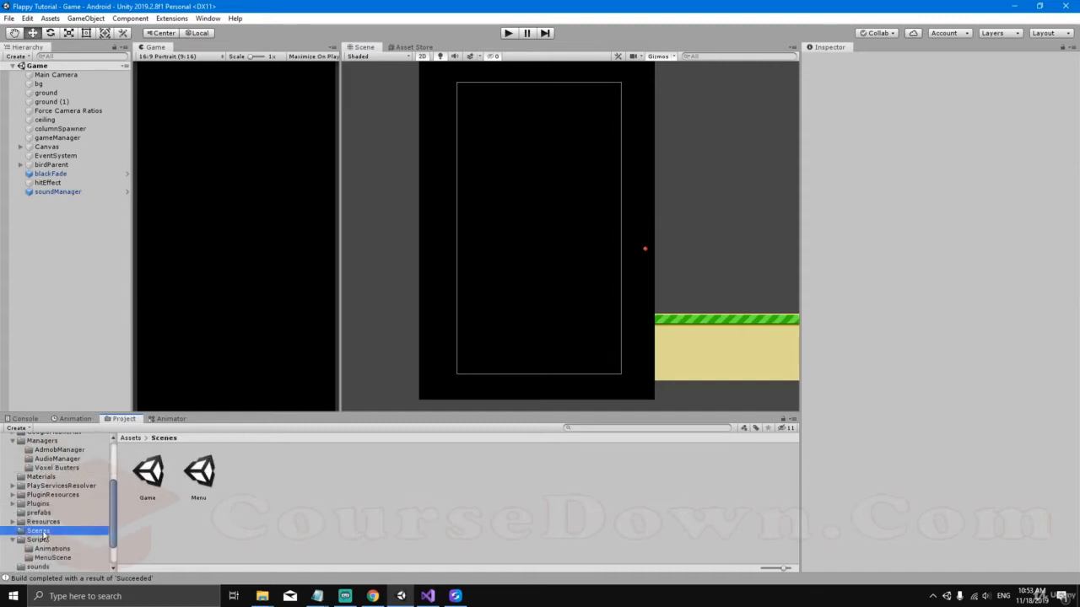
{"action": "double_click", "coordinate": [199, 474]}
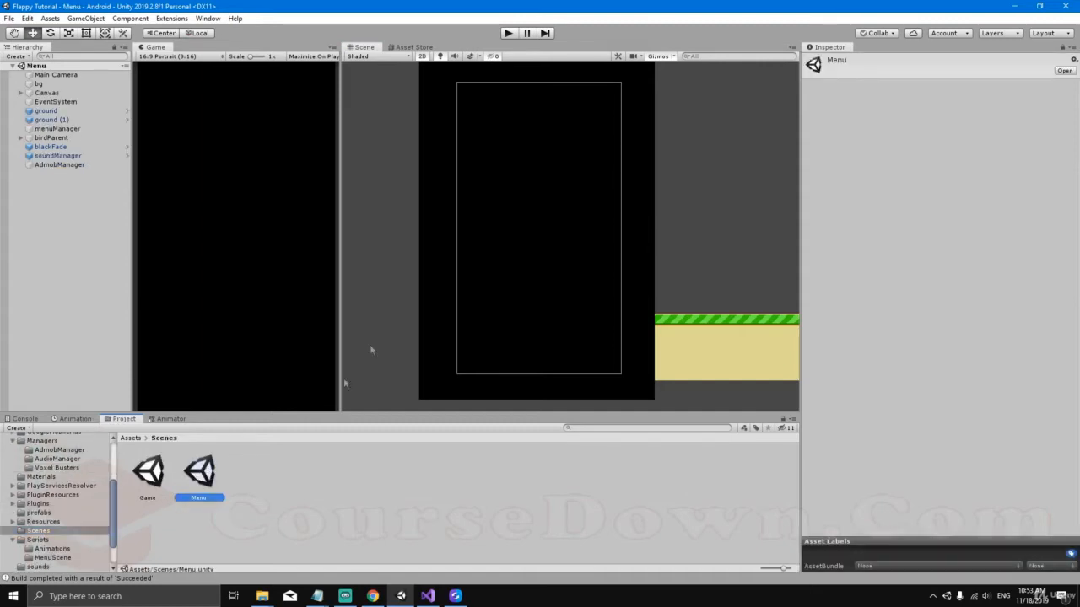
{"action": "left_click", "coordinate": [51, 147]}
{"action": "left_click", "coordinate": [830, 61]}
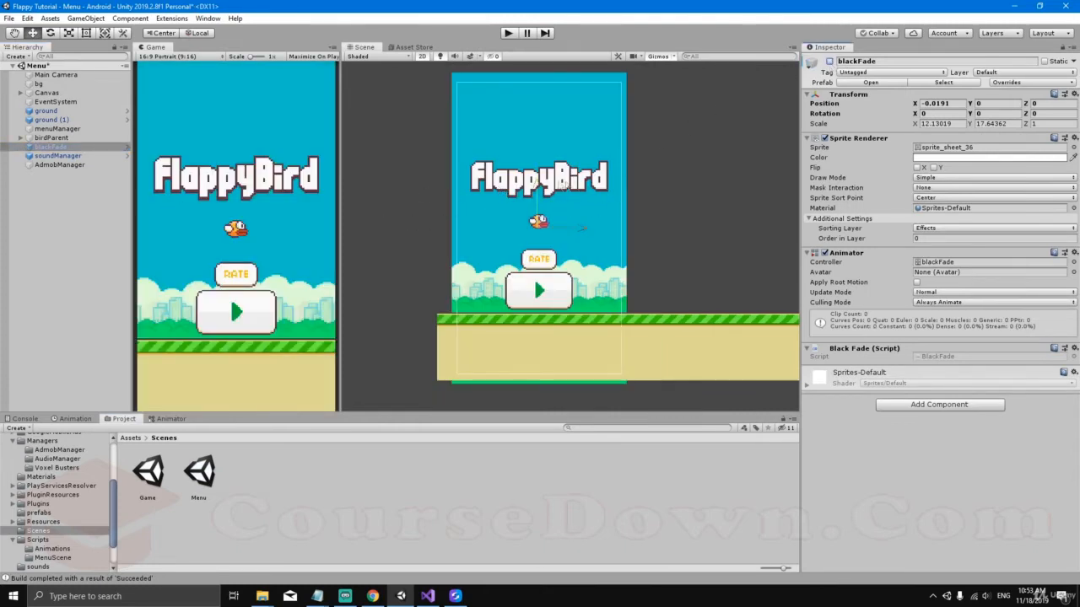
{"action": "middle_click_drag", "start_coordinate": [627, 176], "coordinate": [621, 188]}
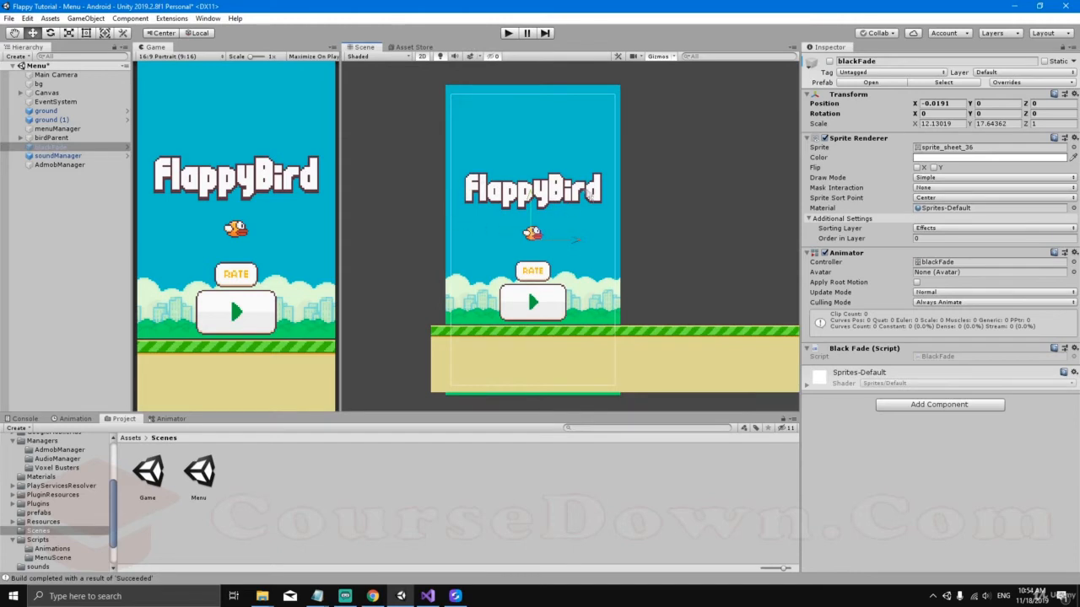
{"action": "scroll", "coordinate": [540, 200], "scroll_direction": "up", "scroll_amount": 5}
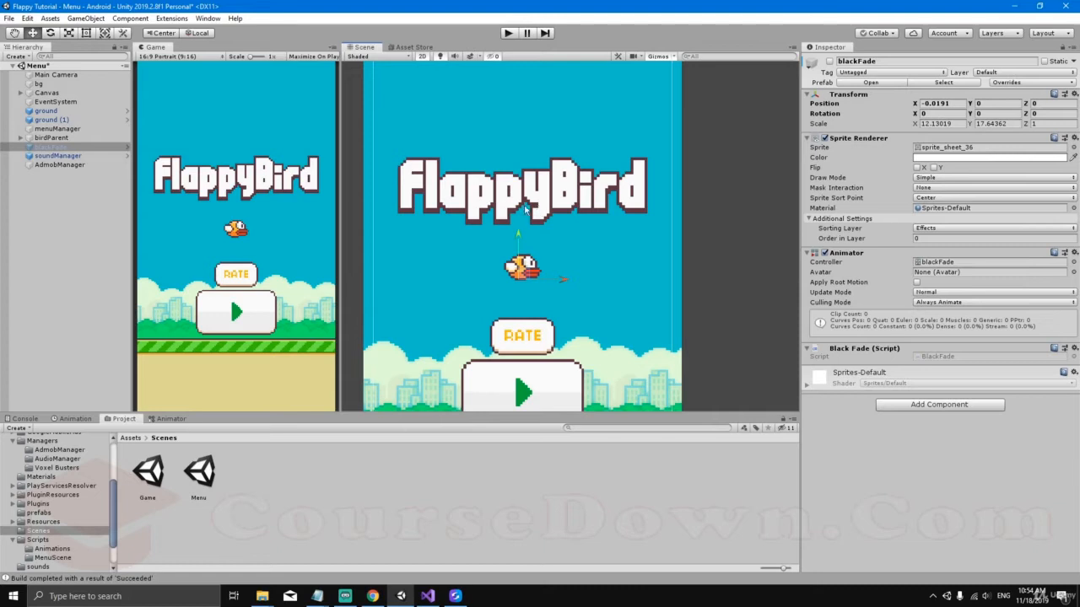
{"action": "scroll", "coordinate": [523, 209], "scroll_direction": "down", "scroll_amount": 3}
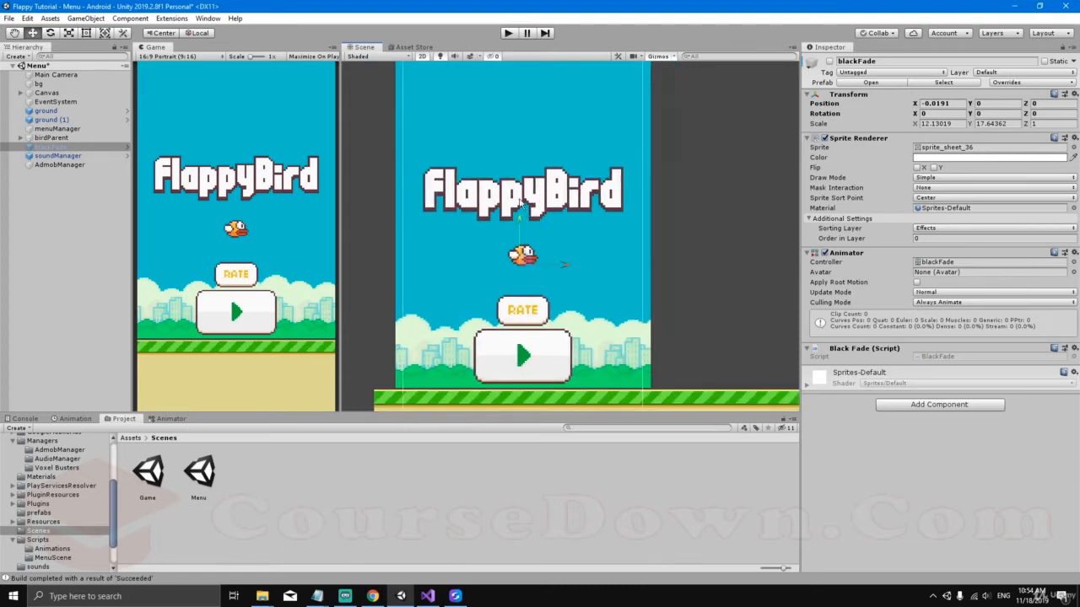
{"action": "scroll", "coordinate": [536, 205], "scroll_direction": "down", "scroll_amount": 1}
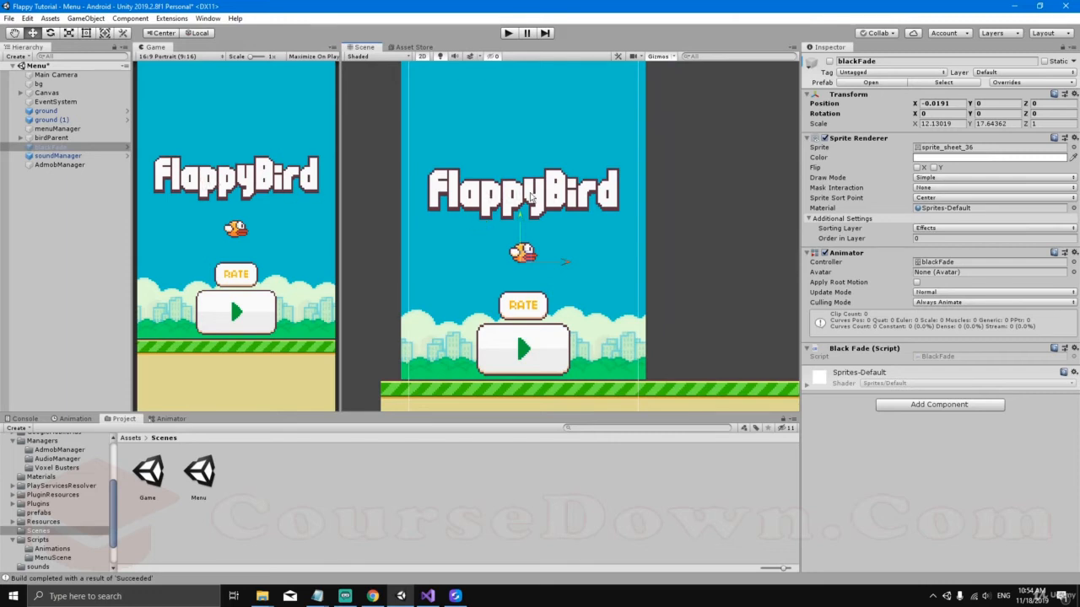
{"action": "scroll", "coordinate": [538, 203], "scroll_direction": "down", "scroll_amount": 3}
{"action": "middle_click_drag", "start_coordinate": [706, 225], "coordinate": [683, 222]}
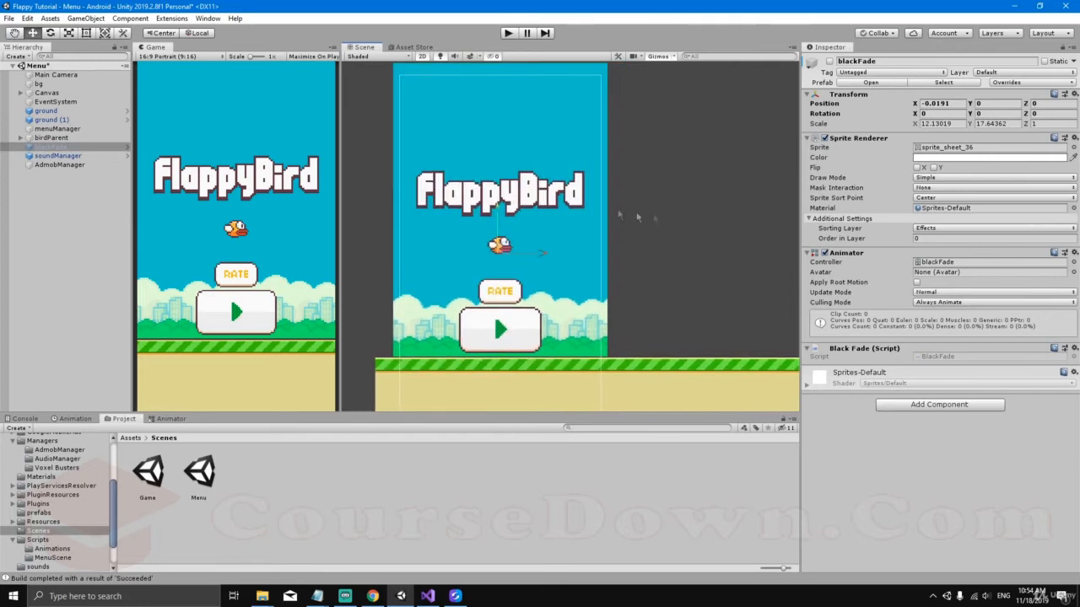
{"action": "scroll", "coordinate": [498, 199], "scroll_direction": "up", "scroll_amount": 5}
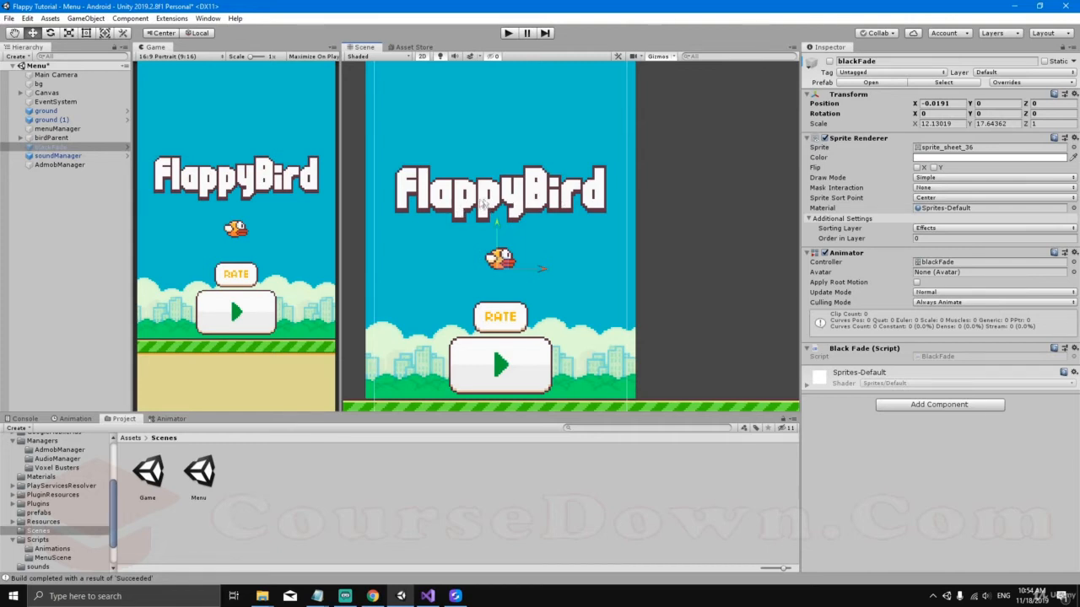
{"action": "scroll", "coordinate": [582, 207], "scroll_direction": "down", "scroll_amount": 2}
{"action": "scroll", "coordinate": [624, 221], "scroll_direction": "down", "scroll_amount": 3}
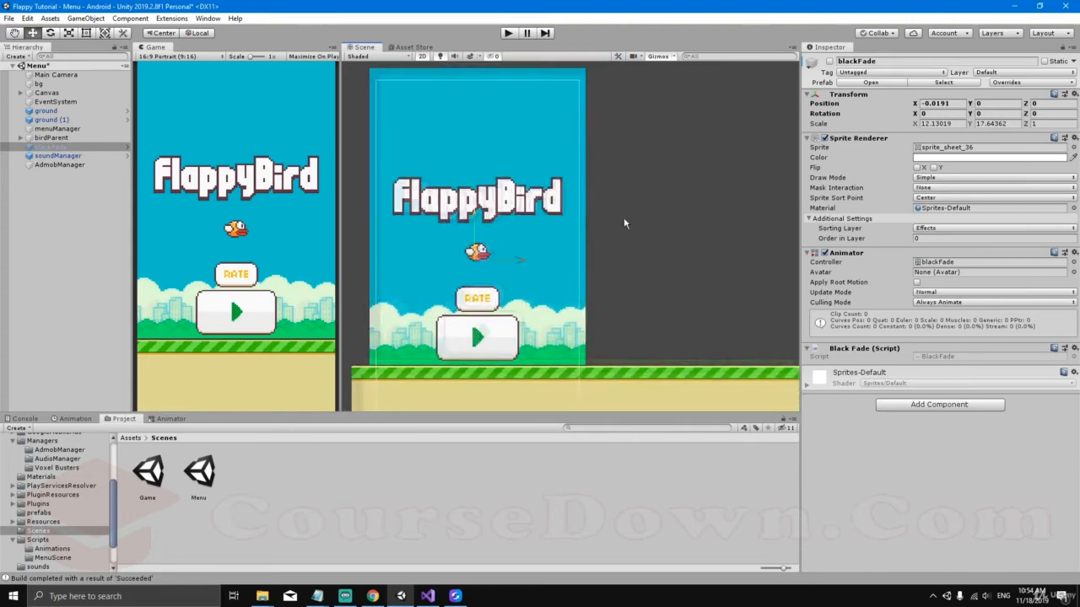
{"action": "middle_click_drag", "start_coordinate": [615, 221], "coordinate": [615, 224]}
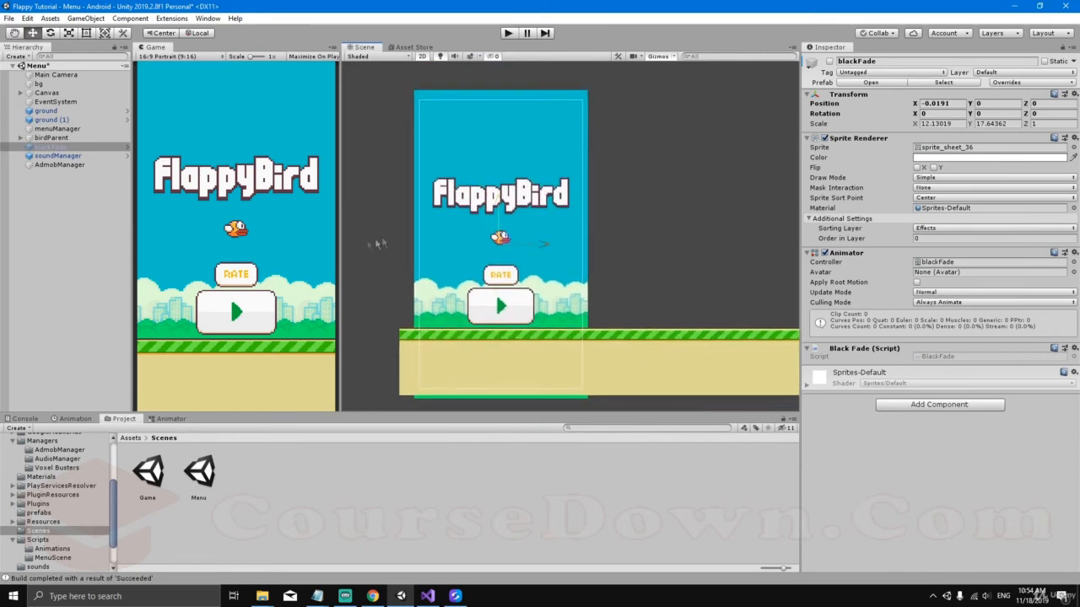
{"action": "left_click_drag", "start_coordinate": [340, 244], "coordinate": [332, 243]}
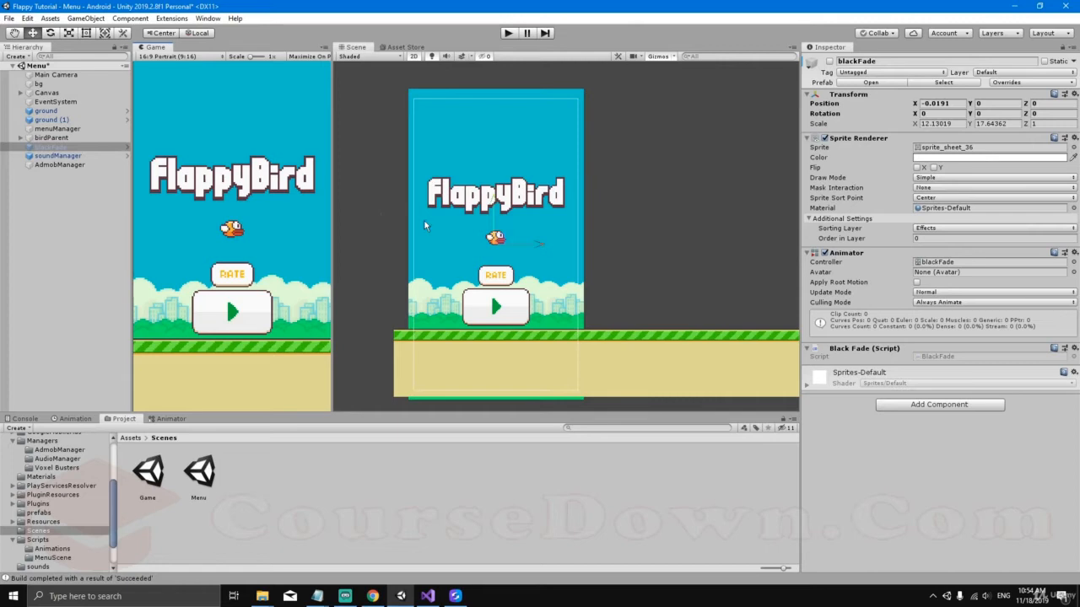
Open the Player settings from the Build Settings and collapse the Android Other Settings section.
{"action": "left_click", "coordinate": [9, 18]}
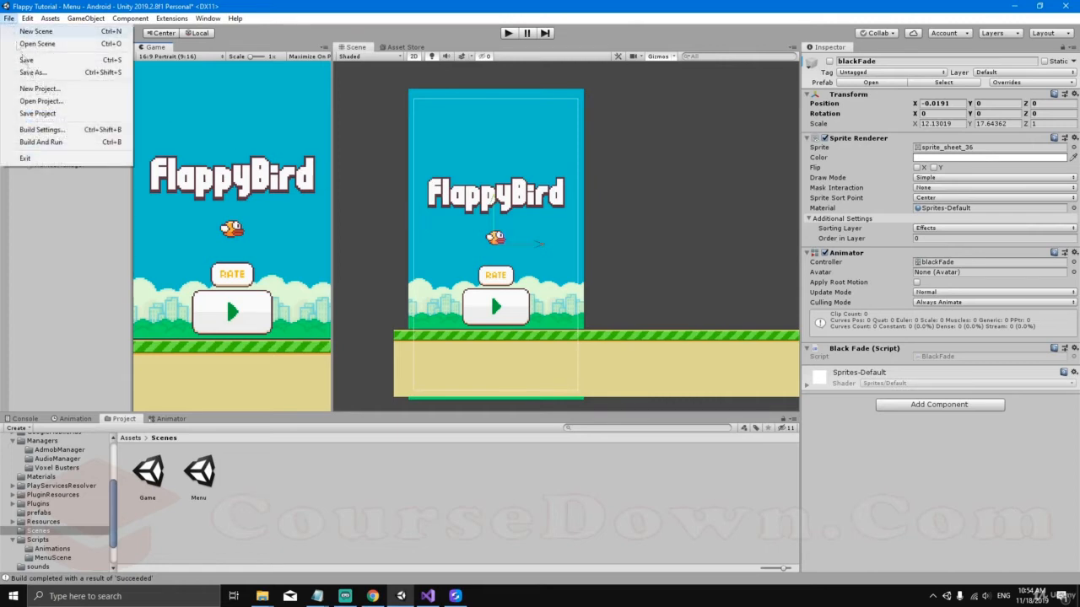
{"action": "left_click", "coordinate": [42, 129]}
{"action": "left_click", "coordinate": [304, 437]}
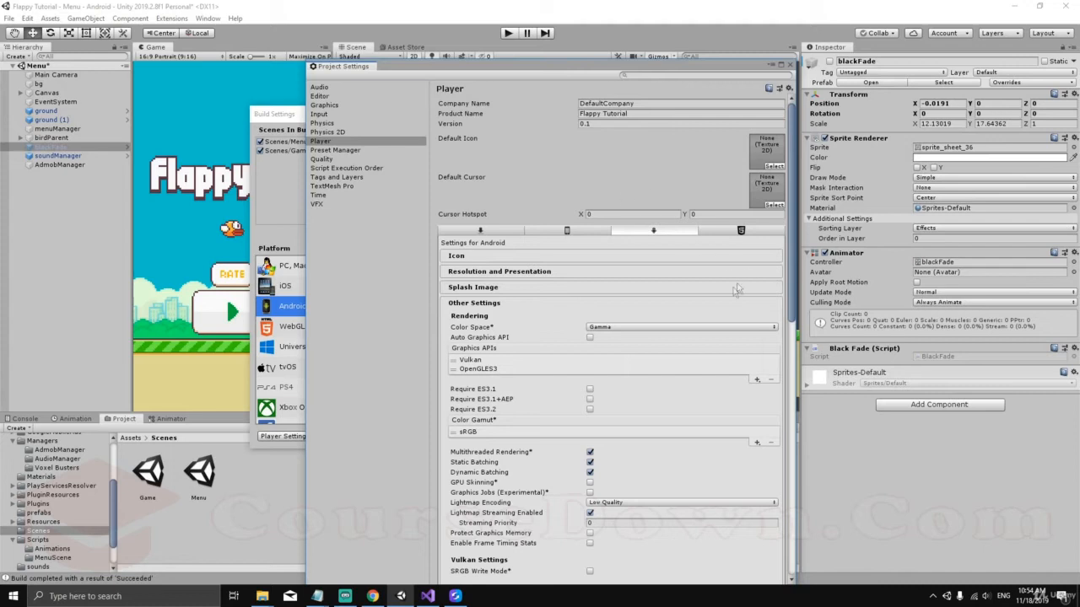
{"action": "left_click", "coordinate": [711, 302]}
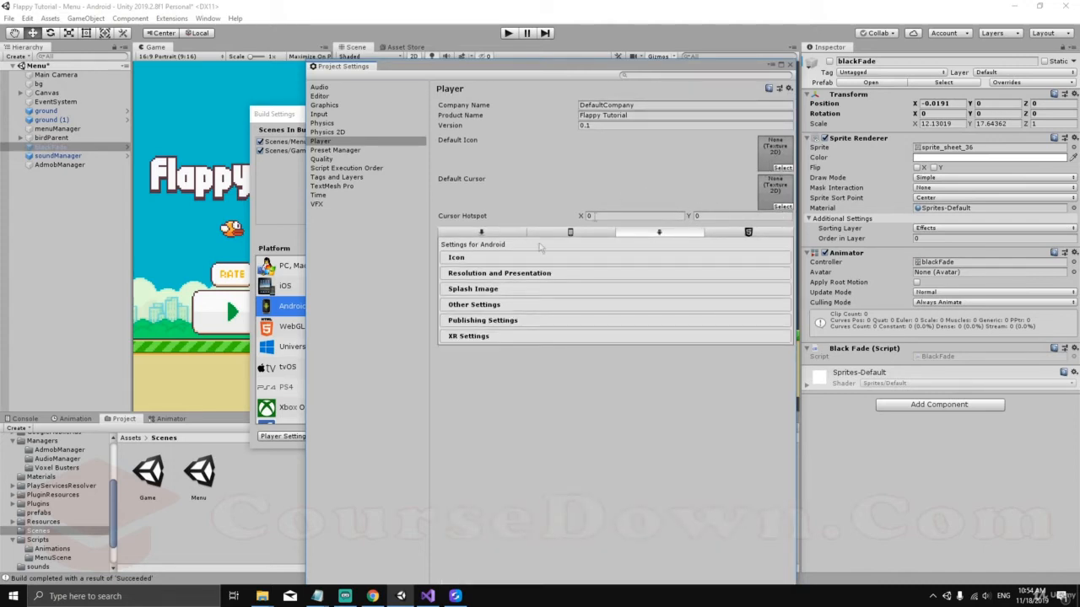
Switch to File Explorer and open the Sprites folder inside Flappy_assets to look at the icon images.
{"action": "mouse_move", "coordinate": [262, 597]}
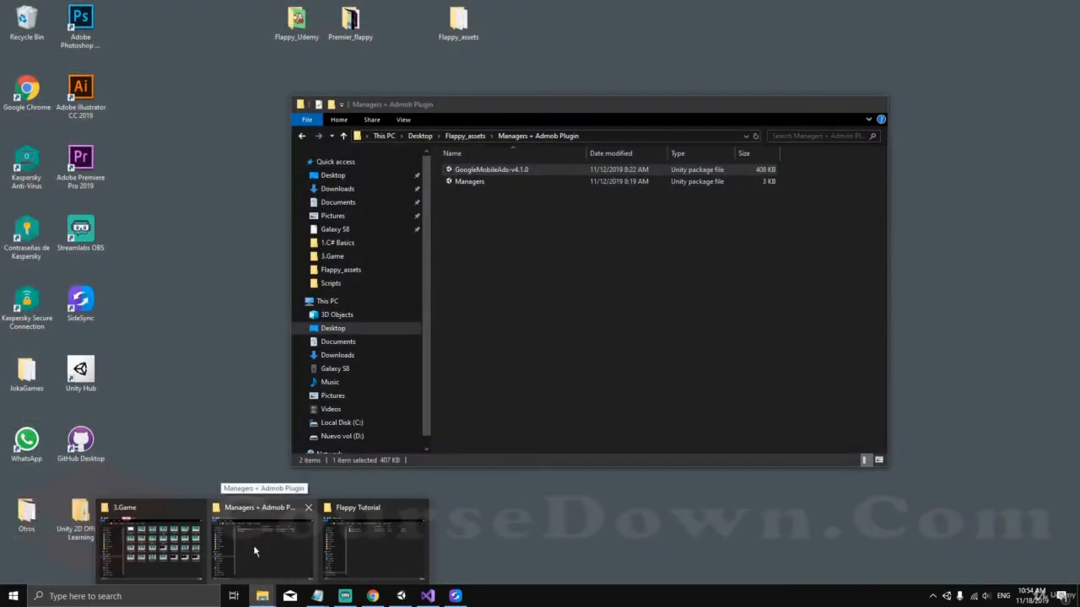
{"action": "left_click", "coordinate": [253, 545]}
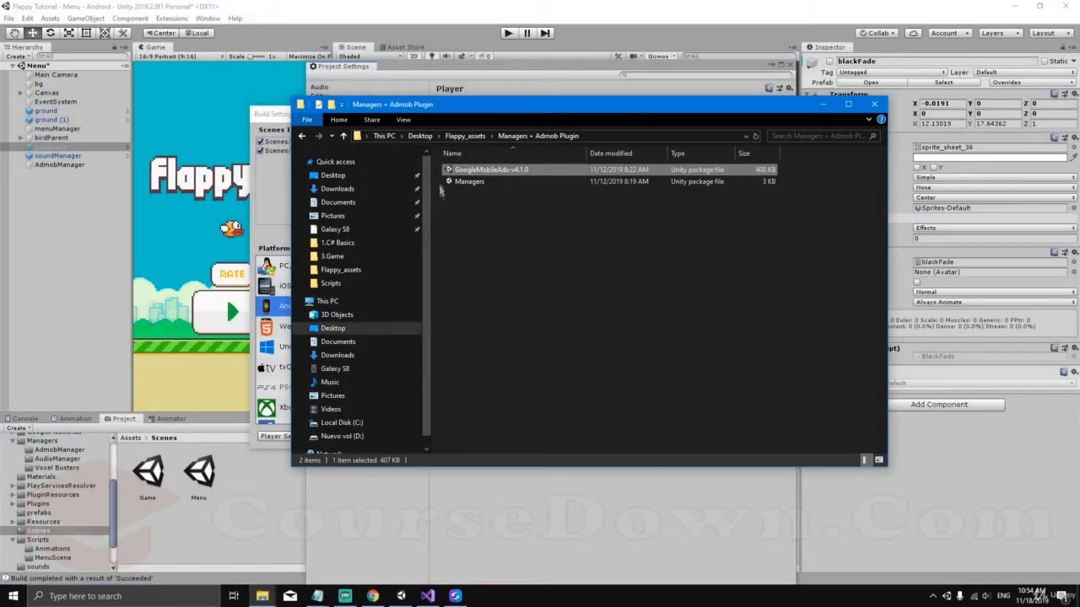
{"action": "left_click", "coordinate": [471, 137]}
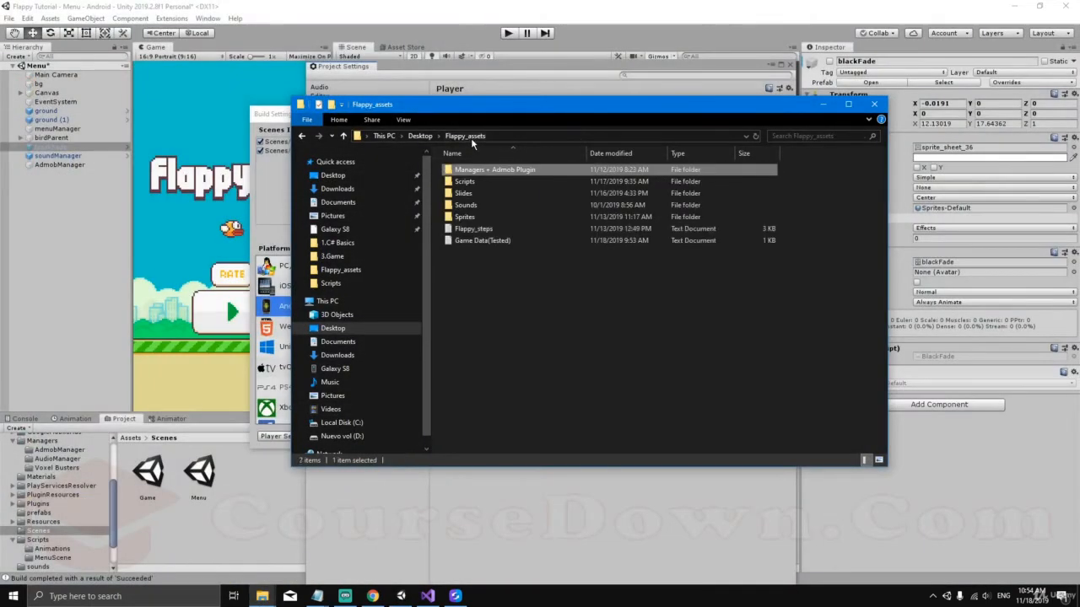
{"action": "double_click", "coordinate": [475, 218]}
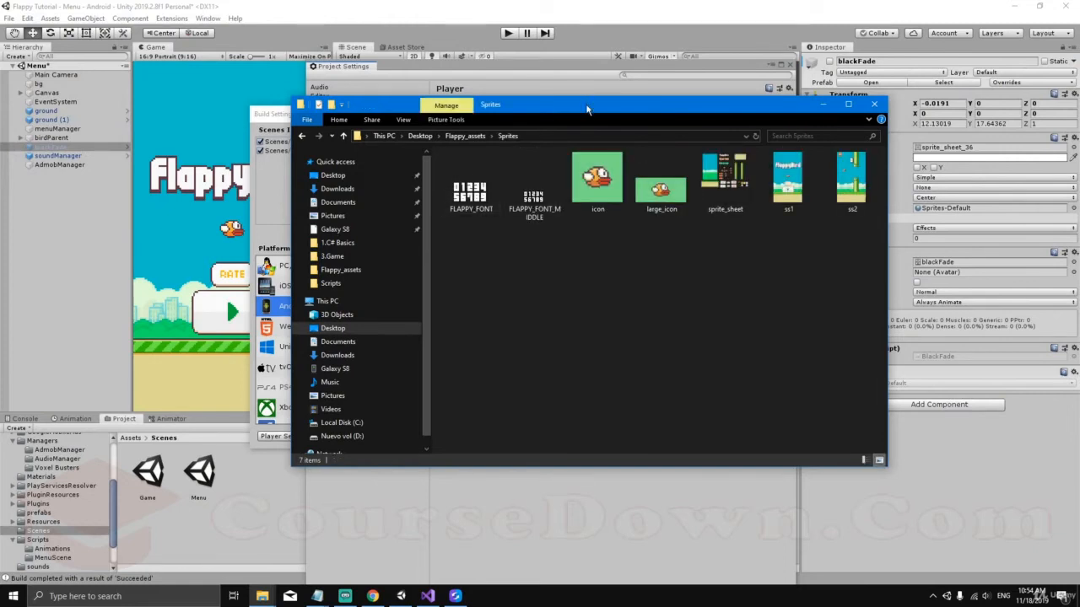
Try to assign the icon image from the Sprites folder as the Default Icon in Player settings, and minimize the folder window.
{"action": "left_click_drag", "start_coordinate": [588, 110], "coordinate": [576, 175]}
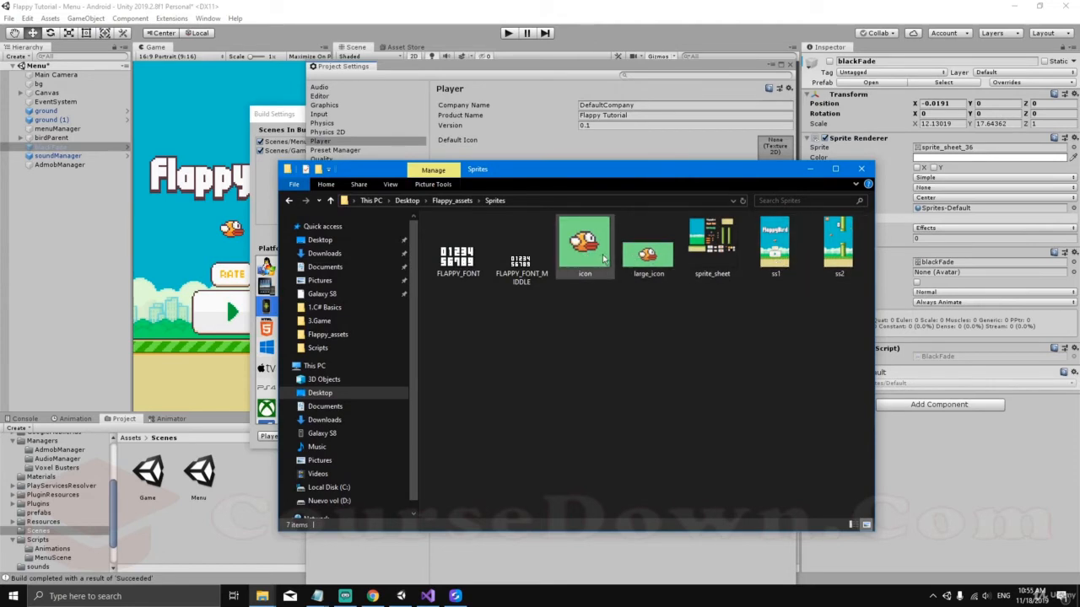
{"action": "mouse_move", "coordinate": [604, 259]}
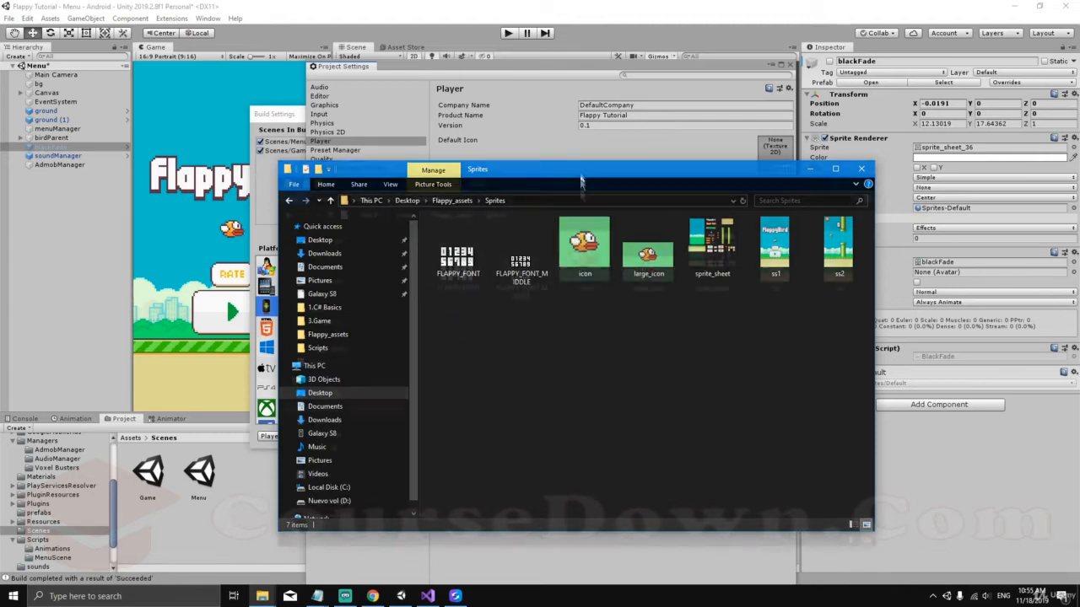
{"action": "left_click_drag", "start_coordinate": [582, 175], "coordinate": [599, 316]}
{"action": "left_click_drag", "start_coordinate": [604, 384], "coordinate": [773, 150]}
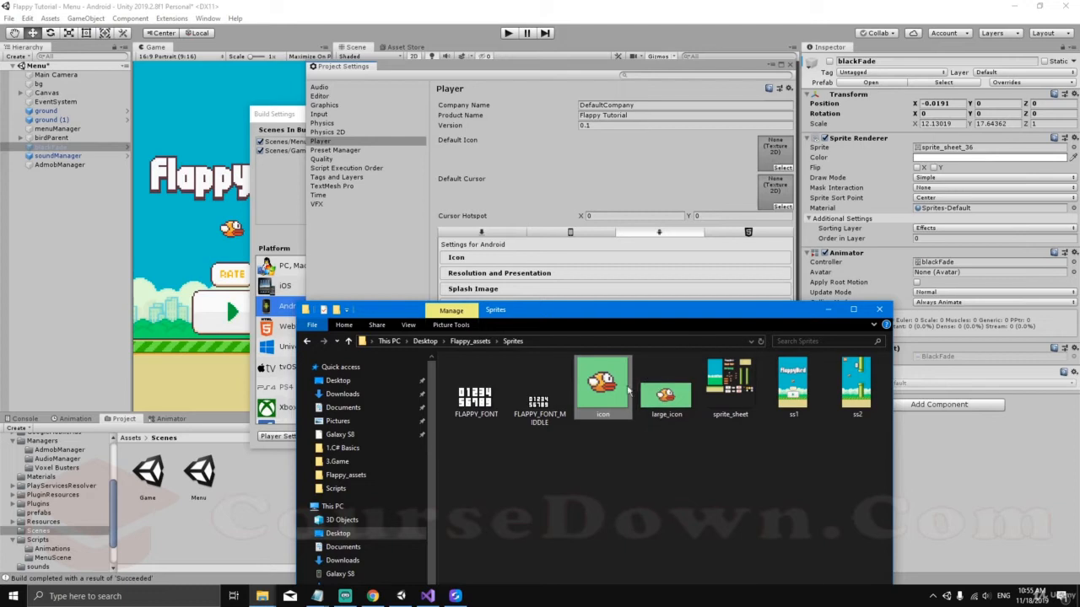
{"action": "left_click", "coordinate": [828, 309]}
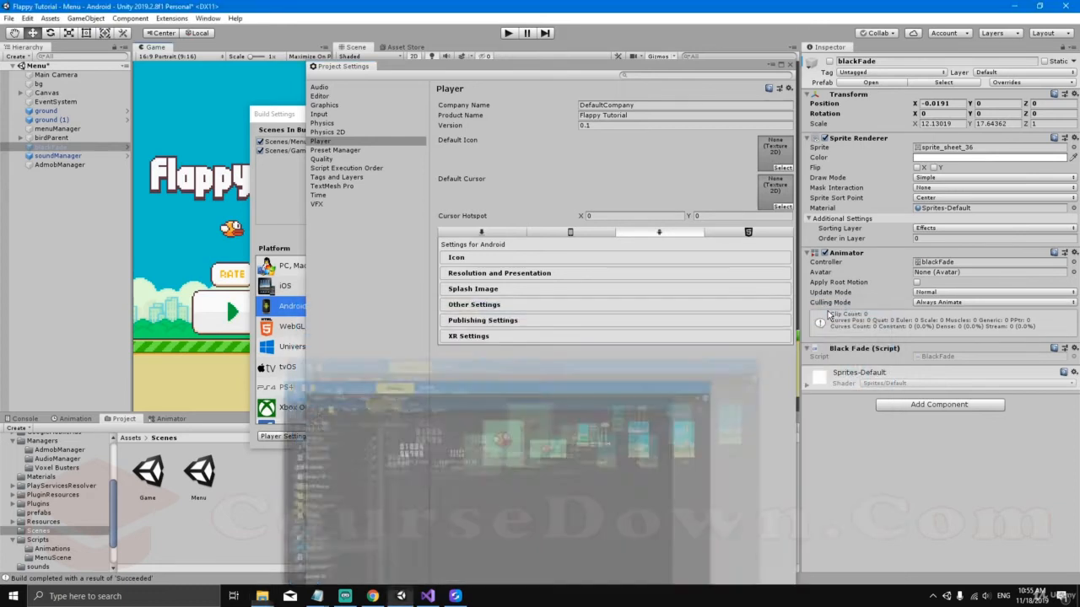
Dock the Project Settings window beside the Inspector, widen it, and close the Build Settings window.
{"action": "left_click_drag", "start_coordinate": [397, 70], "coordinate": [367, 50]}
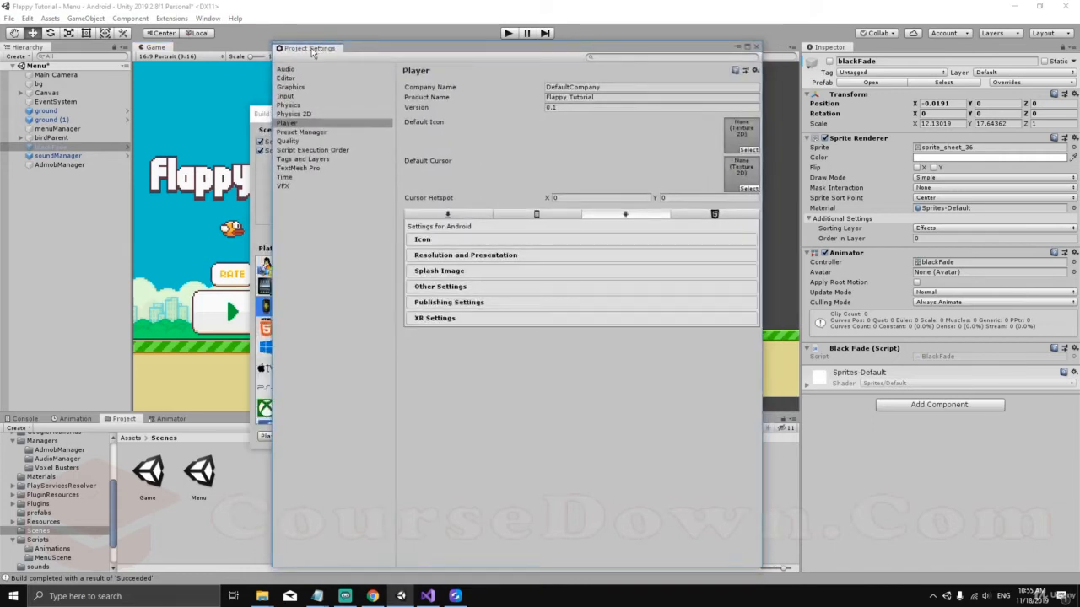
{"action": "left_click_drag", "start_coordinate": [324, 50], "coordinate": [879, 57]}
{"action": "left_click_drag", "start_coordinate": [796, 173], "coordinate": [694, 174]}
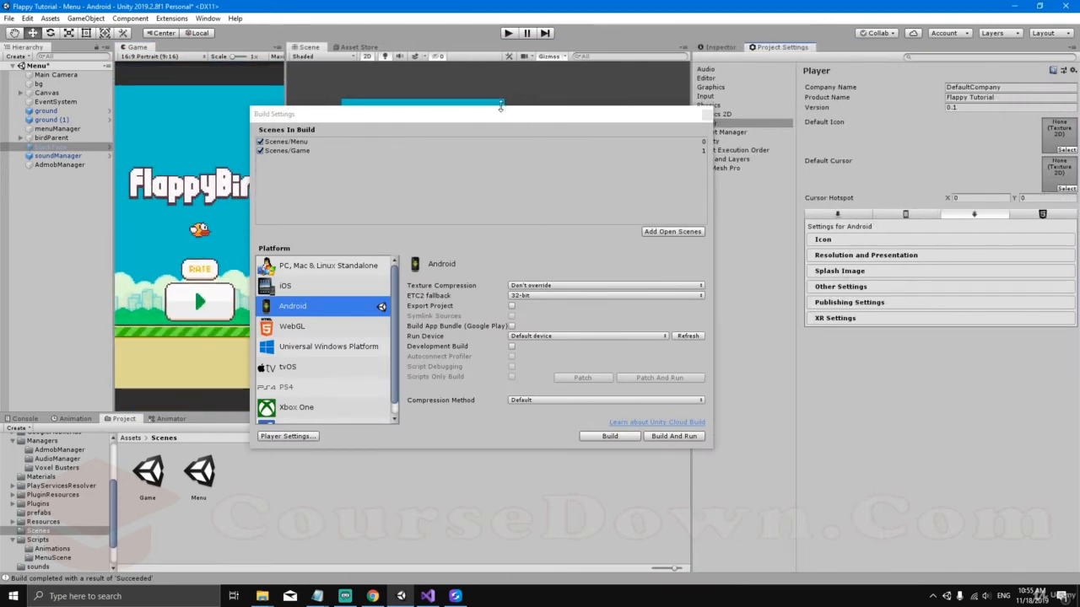
{"action": "left_click", "coordinate": [707, 113]}
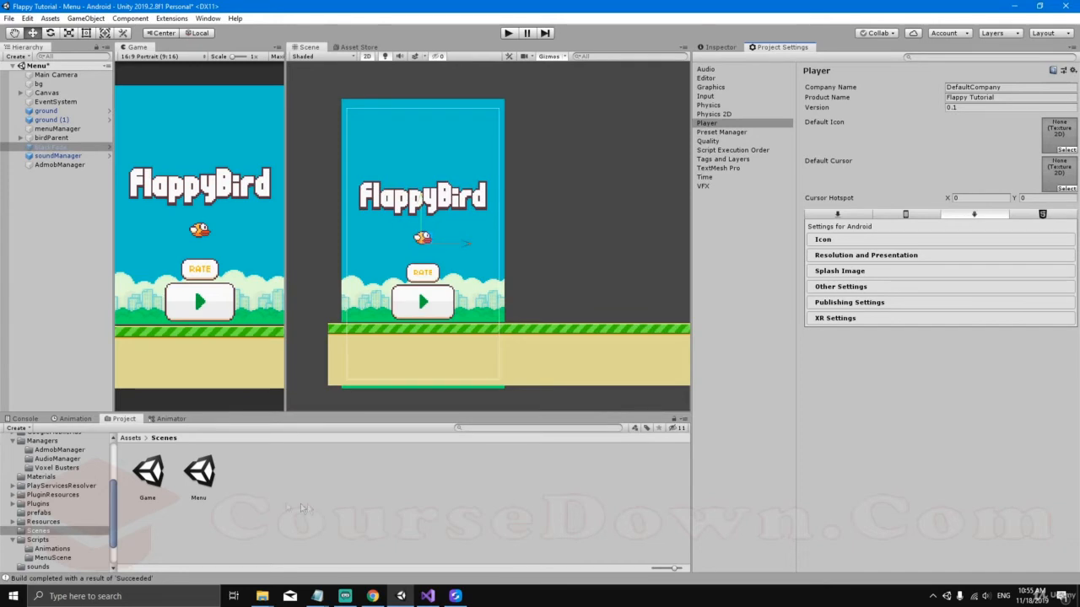
Import the icon image from the Flappy_assets Sprites folder into the project's sprites folder, and minimize the File Explorer window.
{"action": "scroll", "coordinate": [59, 501], "scroll_direction": "up", "scroll_amount": 3}
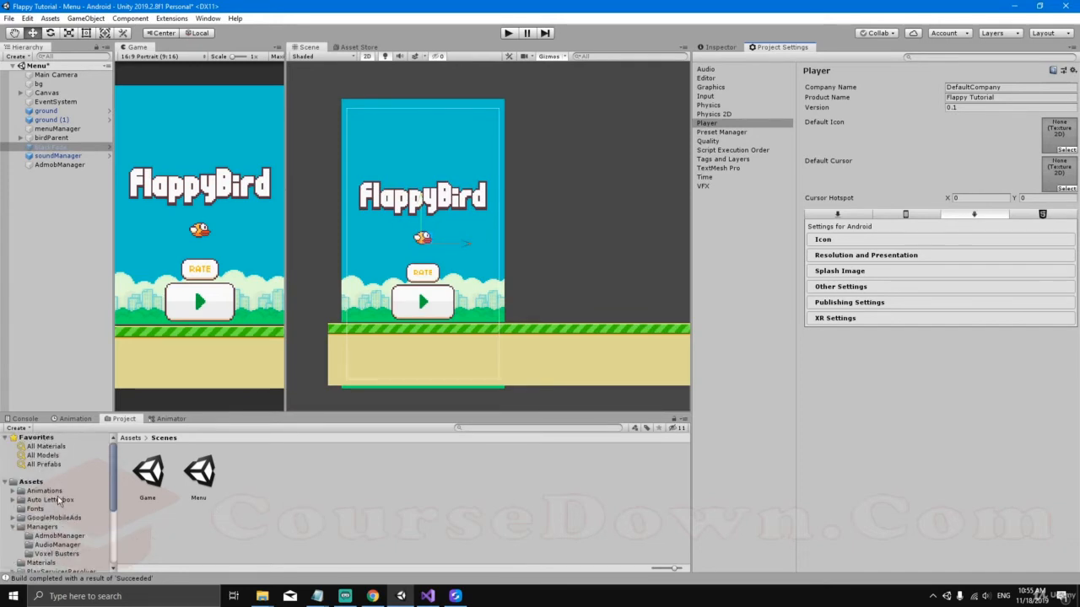
{"action": "scroll", "coordinate": [44, 494], "scroll_direction": "down", "scroll_amount": 5}
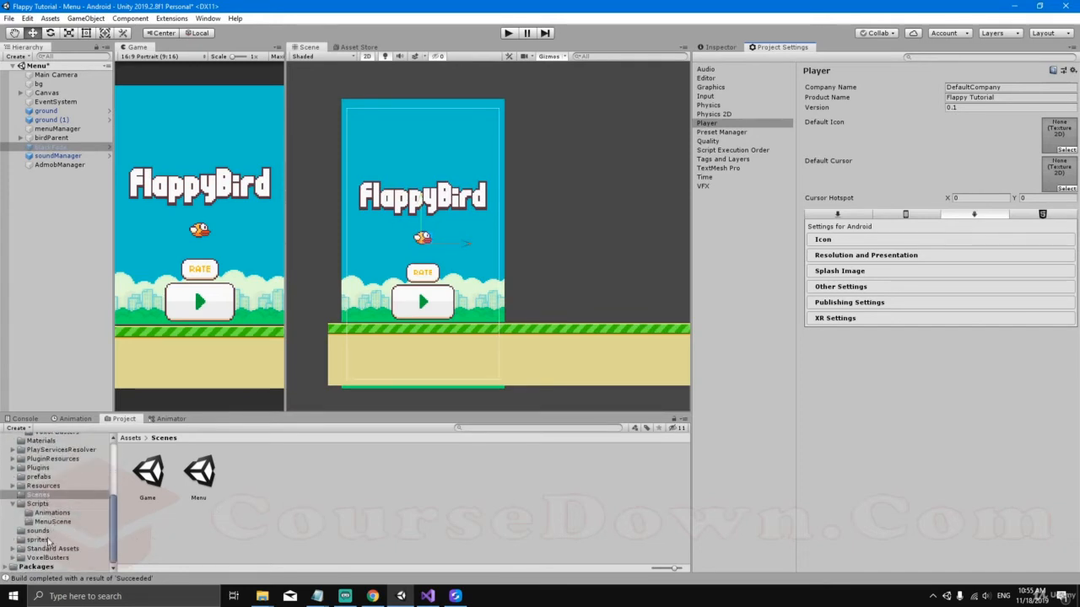
{"action": "left_click", "coordinate": [38, 540]}
{"action": "mouse_move", "coordinate": [262, 596]}
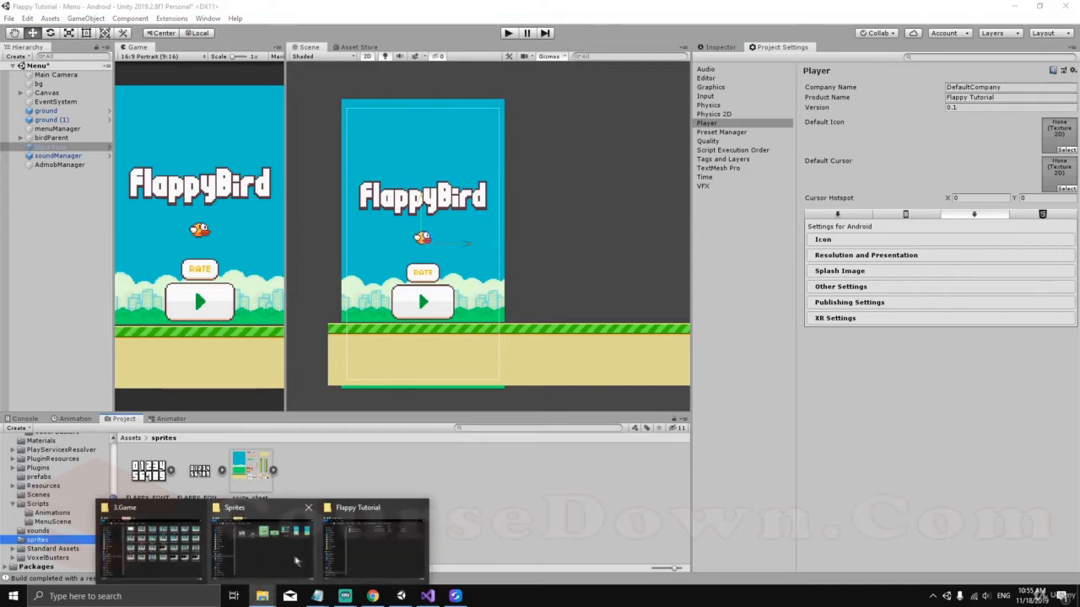
{"action": "left_click", "coordinate": [317, 562]}
{"action": "left_click_drag", "start_coordinate": [604, 305], "coordinate": [827, 232]}
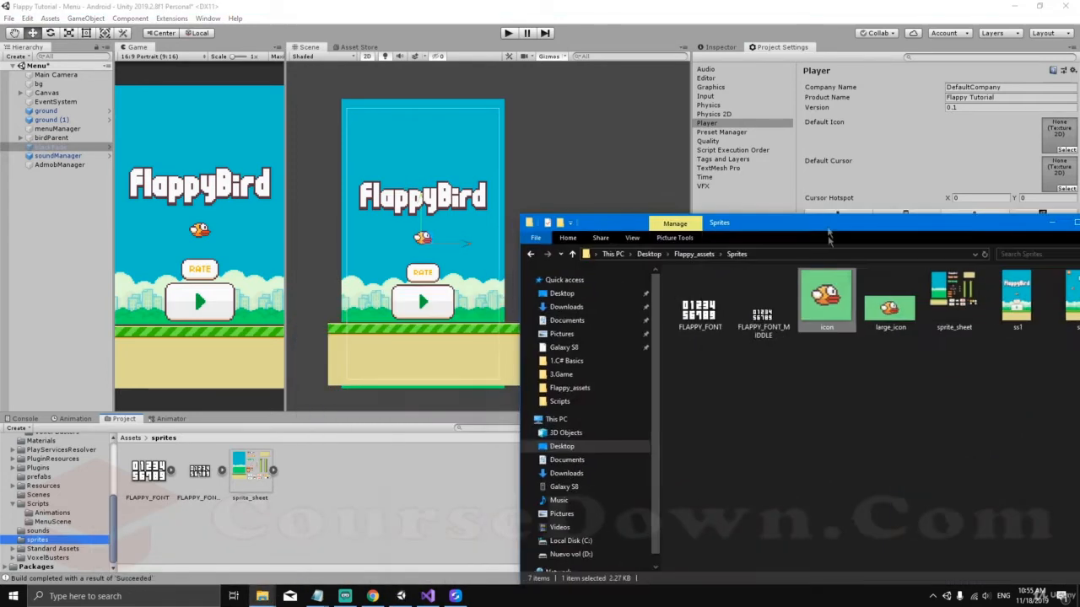
{"action": "left_click_drag", "start_coordinate": [829, 294], "coordinate": [434, 515]}
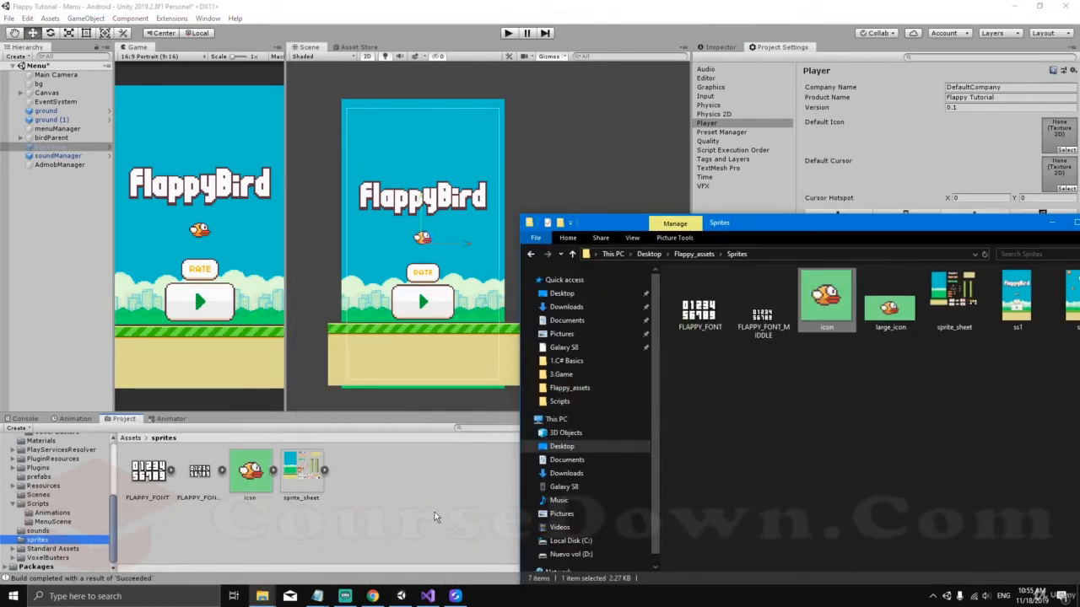
{"action": "left_click_drag", "start_coordinate": [984, 228], "coordinate": [818, 239]}
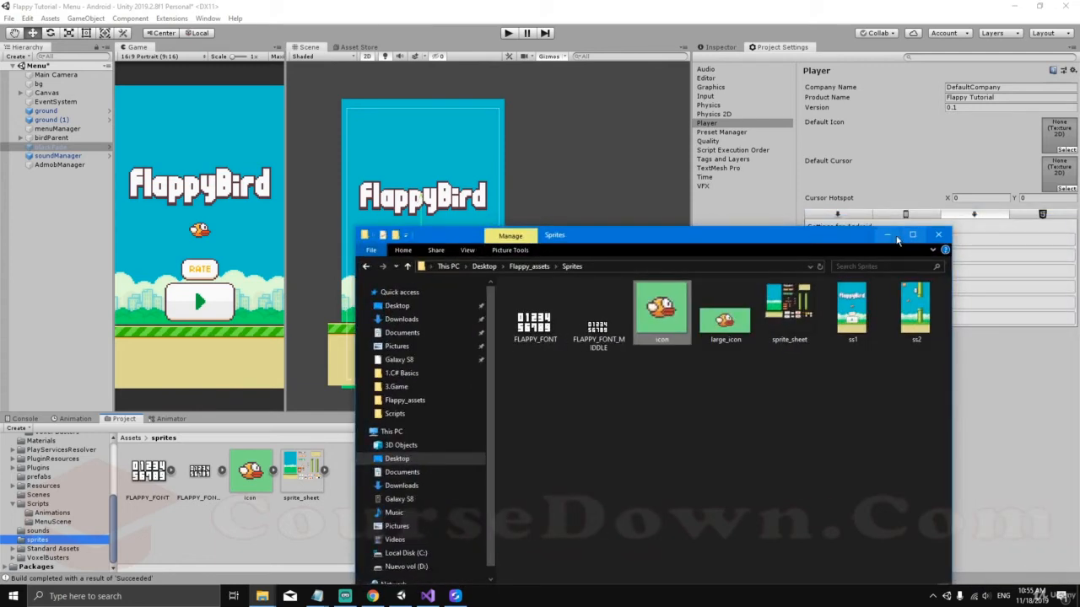
{"action": "left_click", "coordinate": [884, 235]}
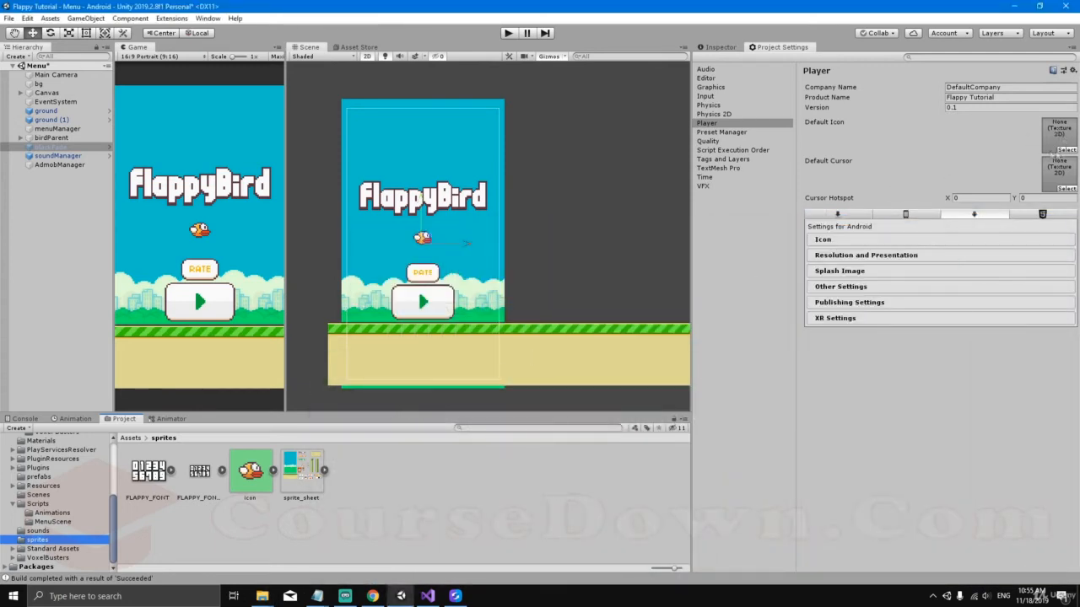
Assign the icon texture as the Default Icon in the Player settings and widen the settings area.
{"action": "left_click", "coordinate": [1067, 150]}
{"action": "left_click", "coordinate": [524, 240]}
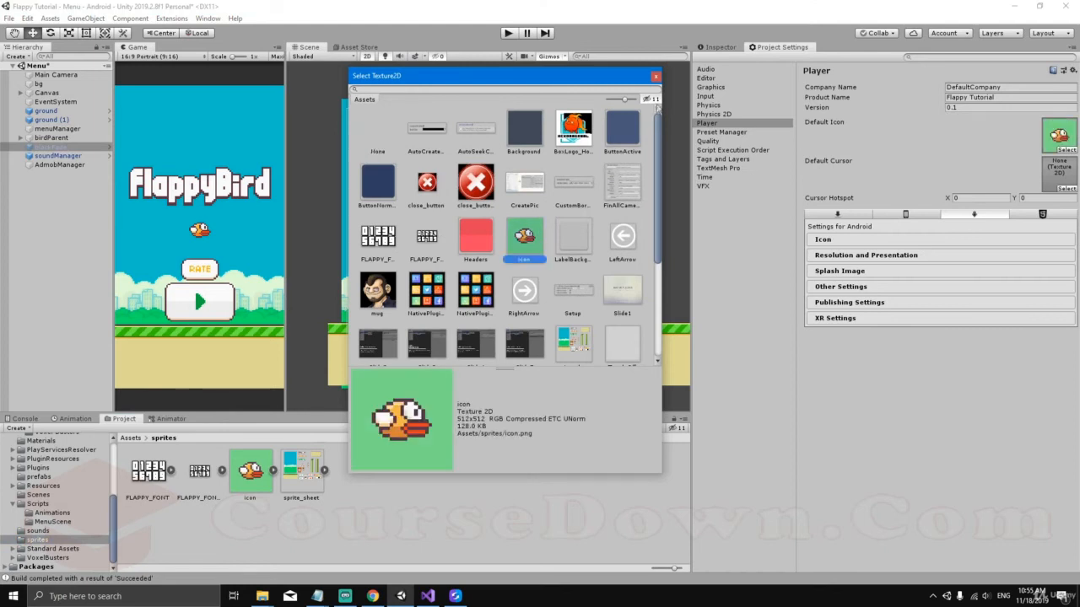
{"action": "left_click", "coordinate": [656, 77]}
{"action": "left_click_drag", "start_coordinate": [691, 228], "coordinate": [633, 226]}
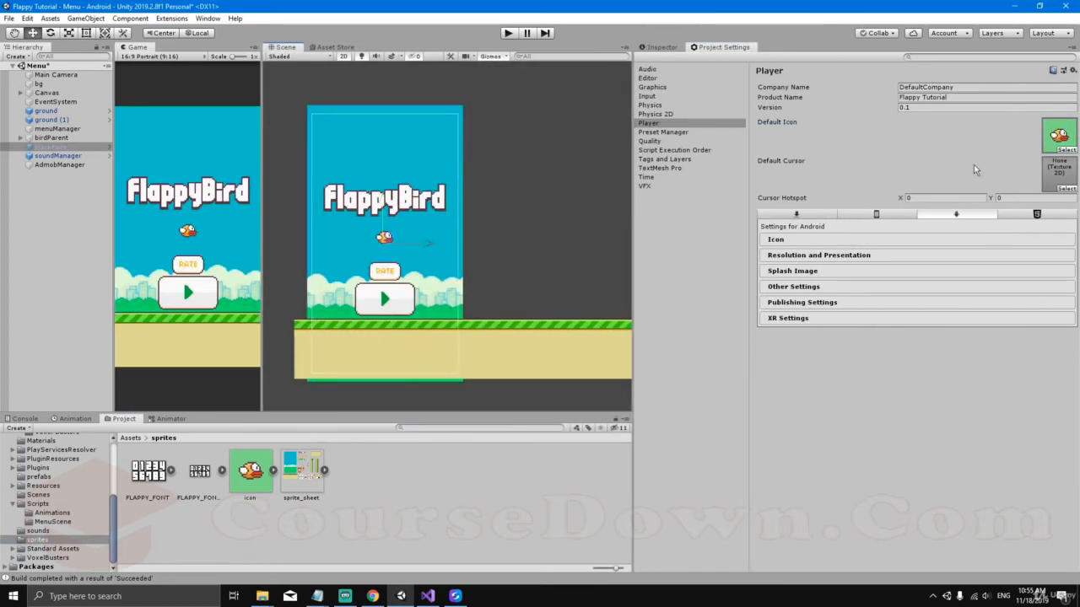
In Resolution and Presentation, disallow Portrait Upside Down, Landscape Right and Landscape Left, and set the Default Orientation to Portrait.
{"action": "left_click", "coordinate": [830, 256]}
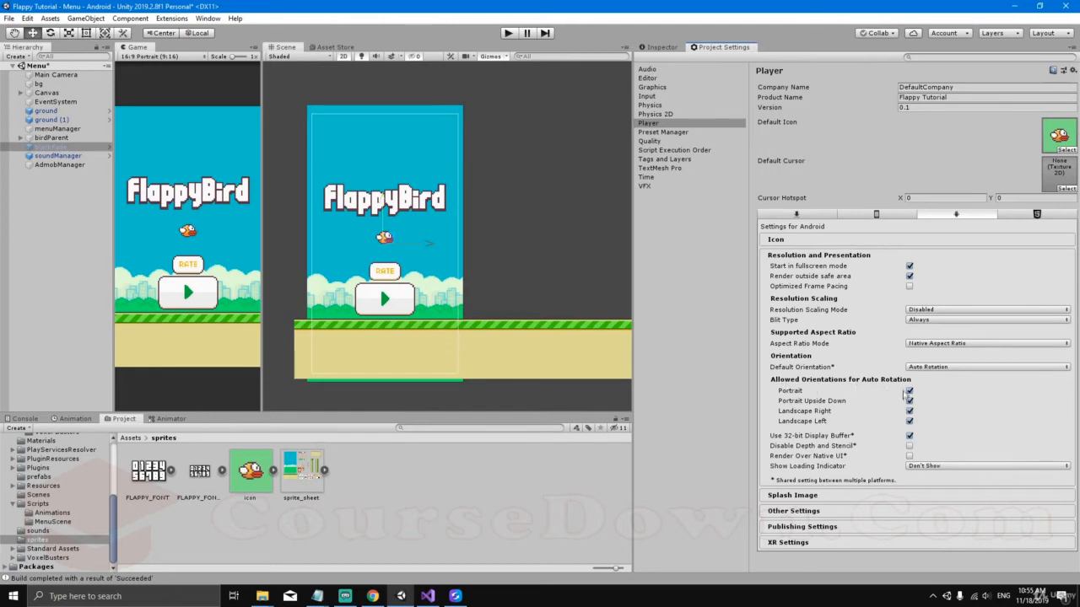
{"action": "left_click", "coordinate": [909, 401]}
{"action": "left_click", "coordinate": [910, 411]}
{"action": "left_click", "coordinate": [909, 421]}
{"action": "left_click", "coordinate": [911, 369]}
{"action": "left_click", "coordinate": [924, 381]}
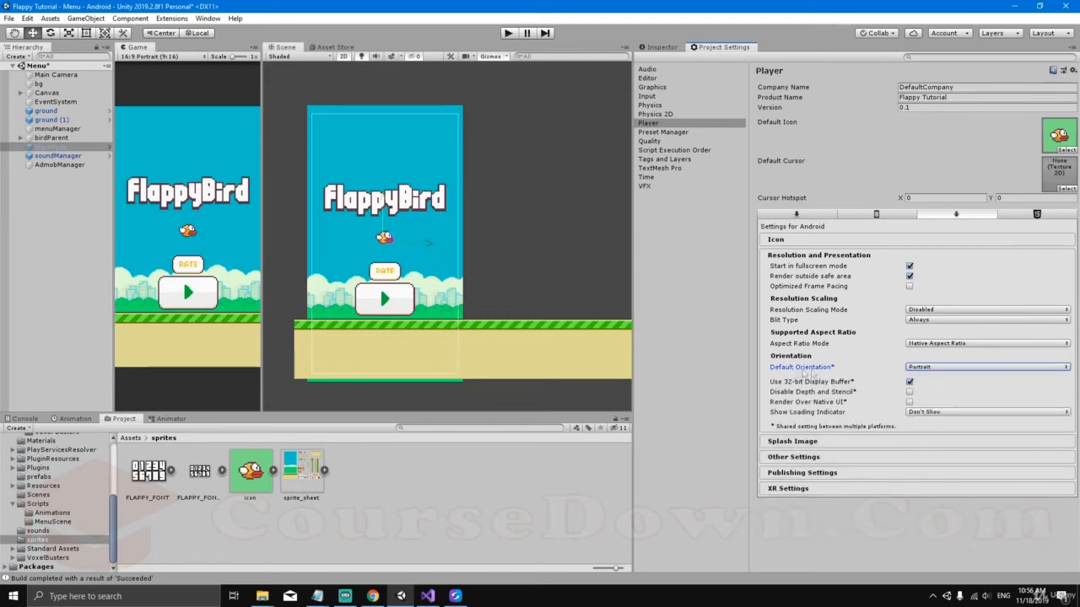
Look over the Splash Image settings and examine the package name, version and bundle version code in Other Settings.
{"action": "left_click", "coordinate": [813, 444]}
{"action": "scroll", "coordinate": [912, 332], "scroll_direction": "down", "scroll_amount": 3}
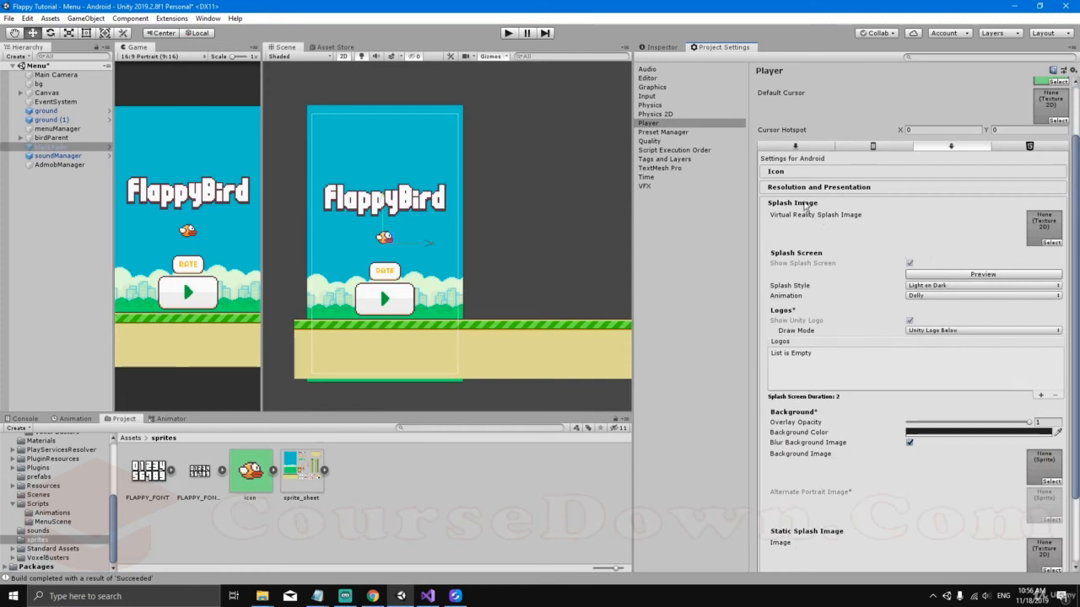
{"action": "left_click", "coordinate": [804, 207]}
{"action": "left_click", "coordinate": [864, 361]}
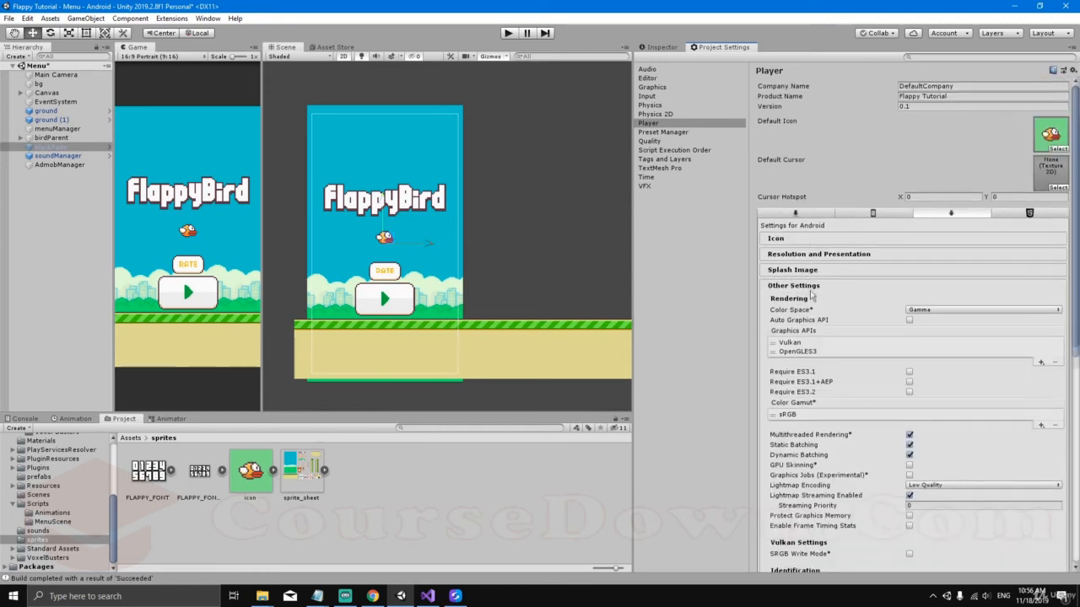
{"action": "scroll", "coordinate": [865, 363], "scroll_direction": "down", "scroll_amount": 5}
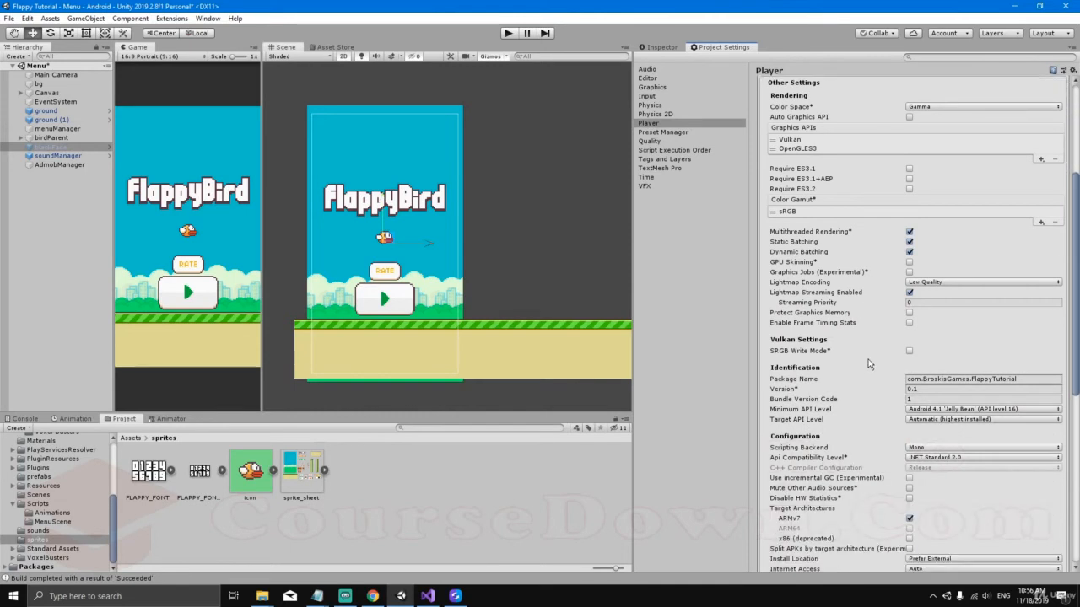
{"action": "left_click", "coordinate": [919, 388]}
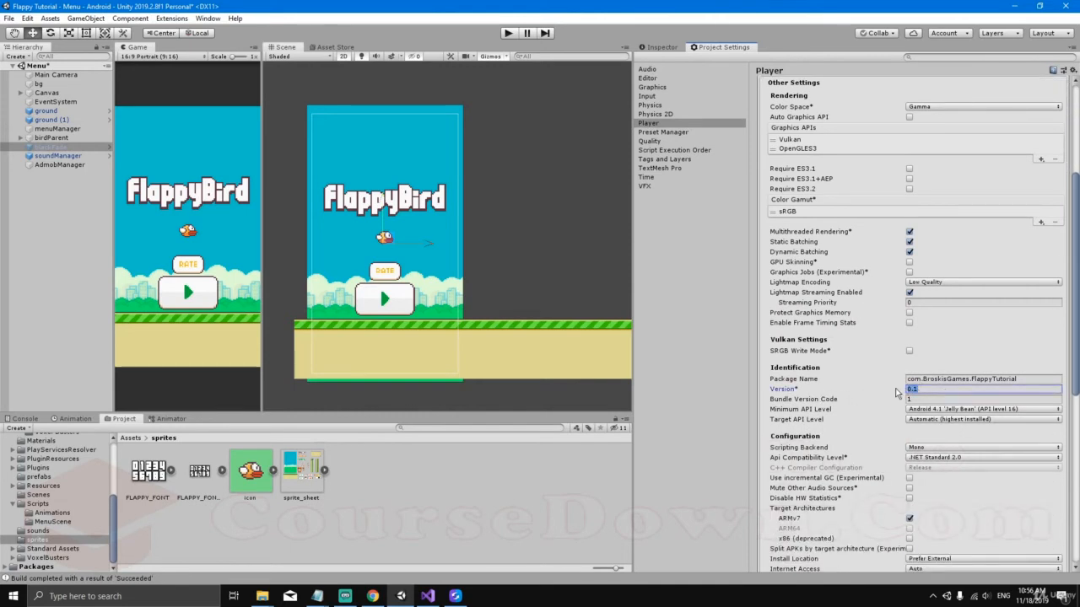
{"action": "left_click", "coordinate": [919, 400]}
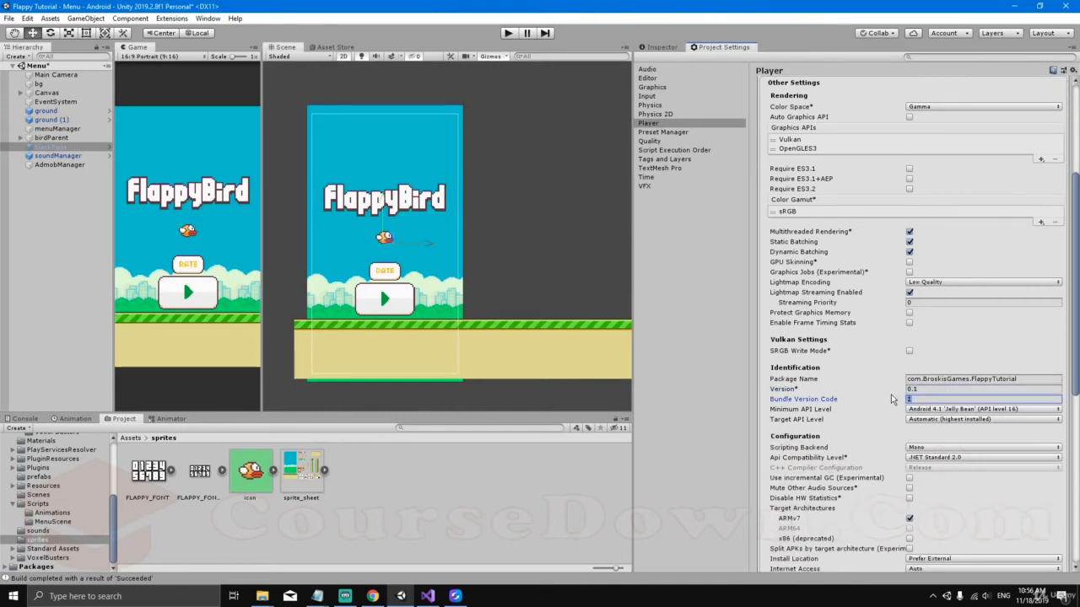
{"action": "left_click", "coordinate": [918, 390]}
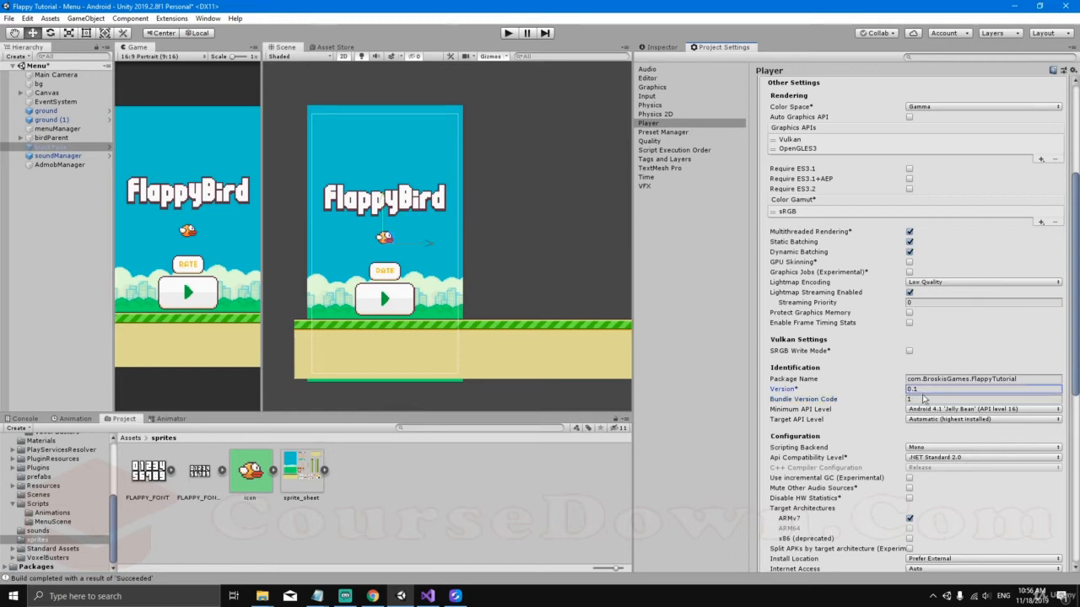
{"action": "left_click", "coordinate": [857, 384]}
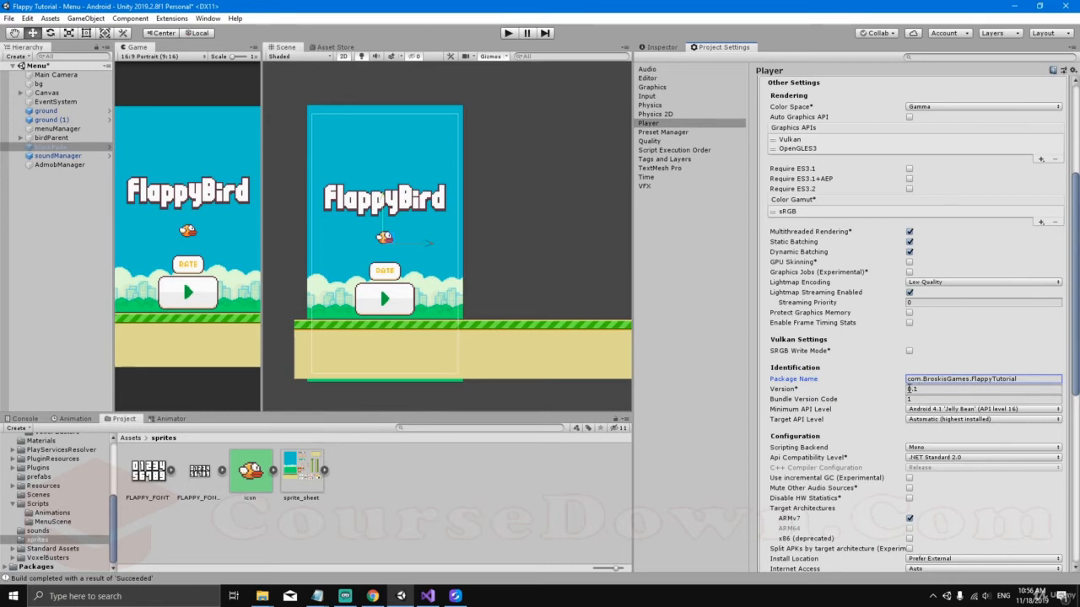
{"action": "left_click", "coordinate": [915, 388]}
{"action": "left_click", "coordinate": [924, 401]}
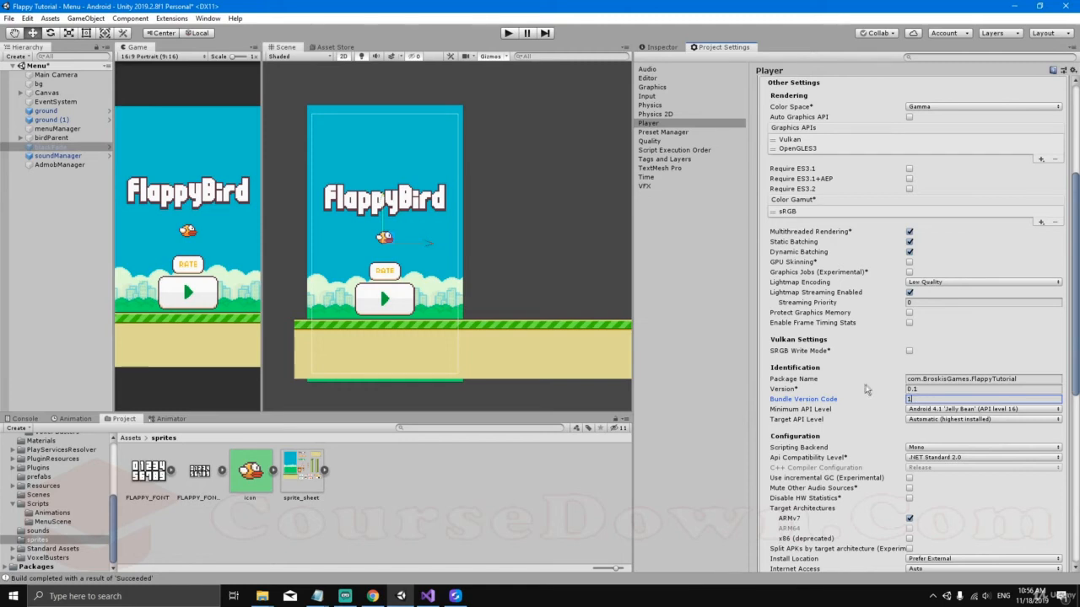
Set the Scripting Backend to IL2CPP, enable the ARM64 target architecture, and close the Android dependency resolver window.
{"action": "scroll", "coordinate": [843, 385], "scroll_direction": "down", "scroll_amount": 2}
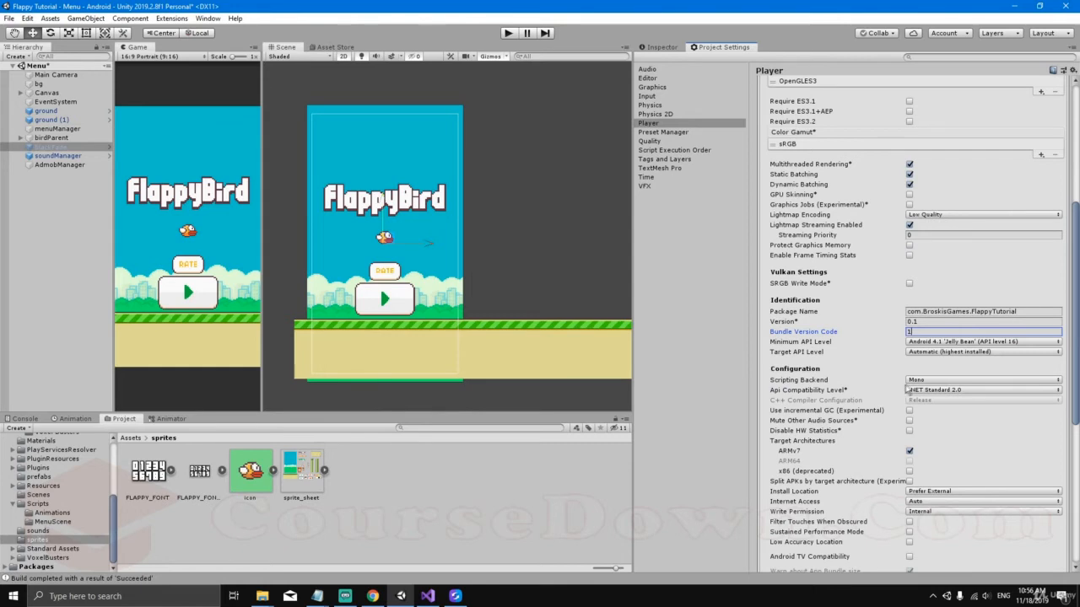
{"action": "scroll", "coordinate": [878, 388], "scroll_direction": "down", "scroll_amount": 2}
{"action": "left_click", "coordinate": [917, 314]}
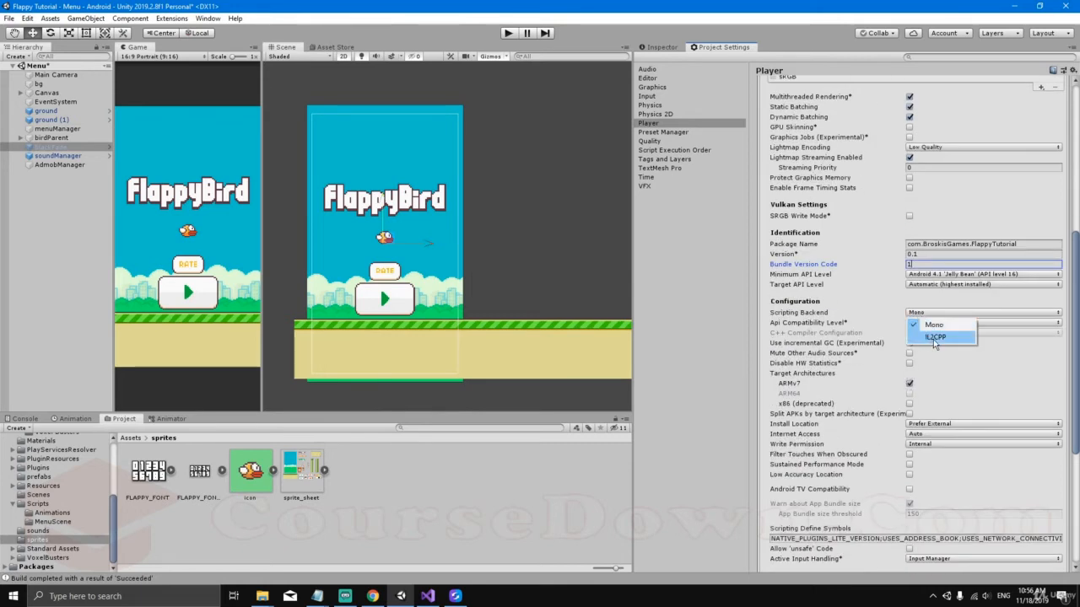
{"action": "left_click", "coordinate": [935, 338]}
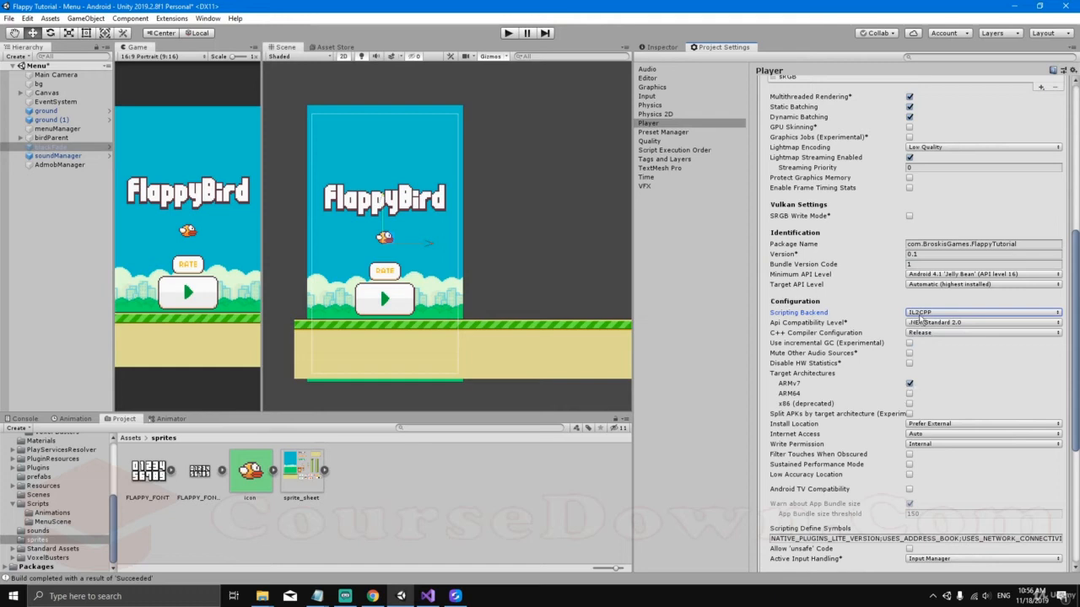
{"action": "left_click", "coordinate": [910, 394]}
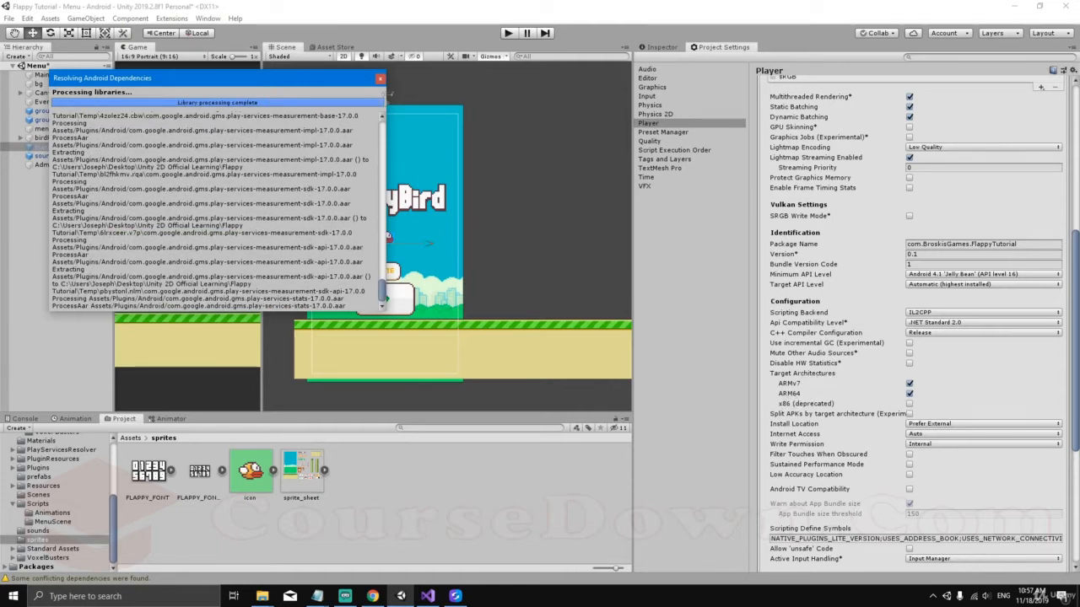
{"action": "left_click", "coordinate": [381, 80]}
Enable Custom Keystore in the Android Publishing Settings and open the Keystore Manager.
{"action": "scroll", "coordinate": [865, 368], "scroll_direction": "down", "scroll_amount": 1}
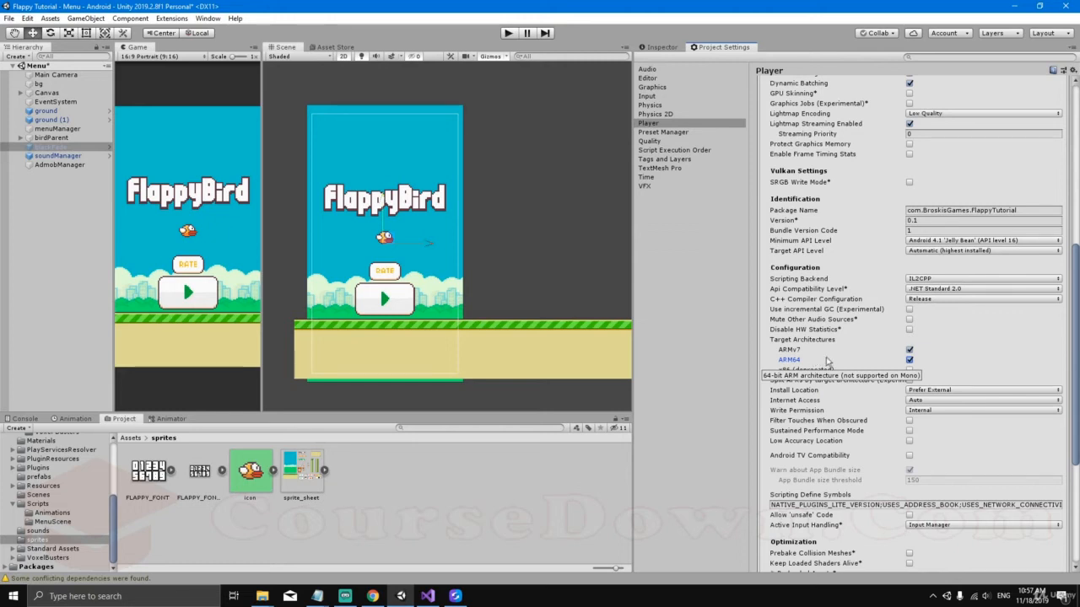
{"action": "scroll", "coordinate": [786, 349], "scroll_direction": "down", "scroll_amount": 1}
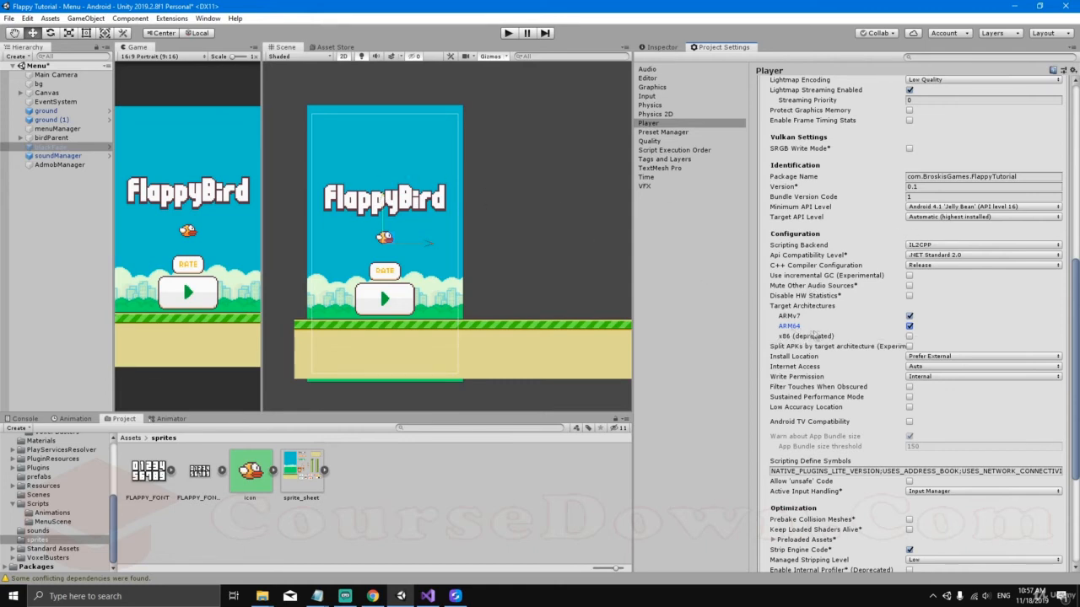
{"action": "scroll", "coordinate": [849, 336], "scroll_direction": "down", "scroll_amount": 2}
{"action": "scroll", "coordinate": [851, 337], "scroll_direction": "down", "scroll_amount": 2}
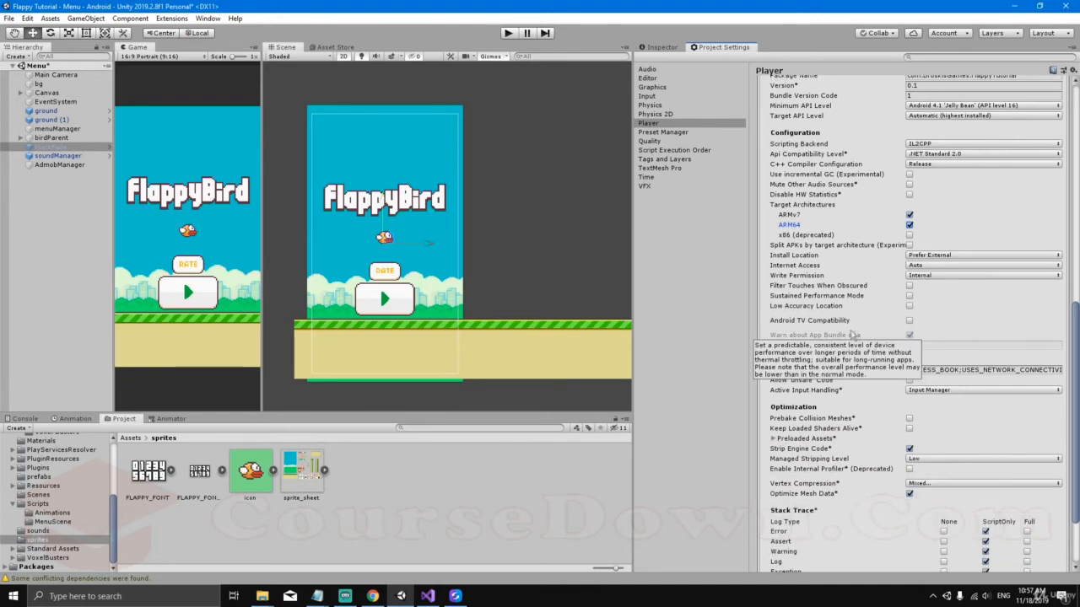
{"action": "scroll", "coordinate": [882, 400], "scroll_direction": "down", "scroll_amount": 1}
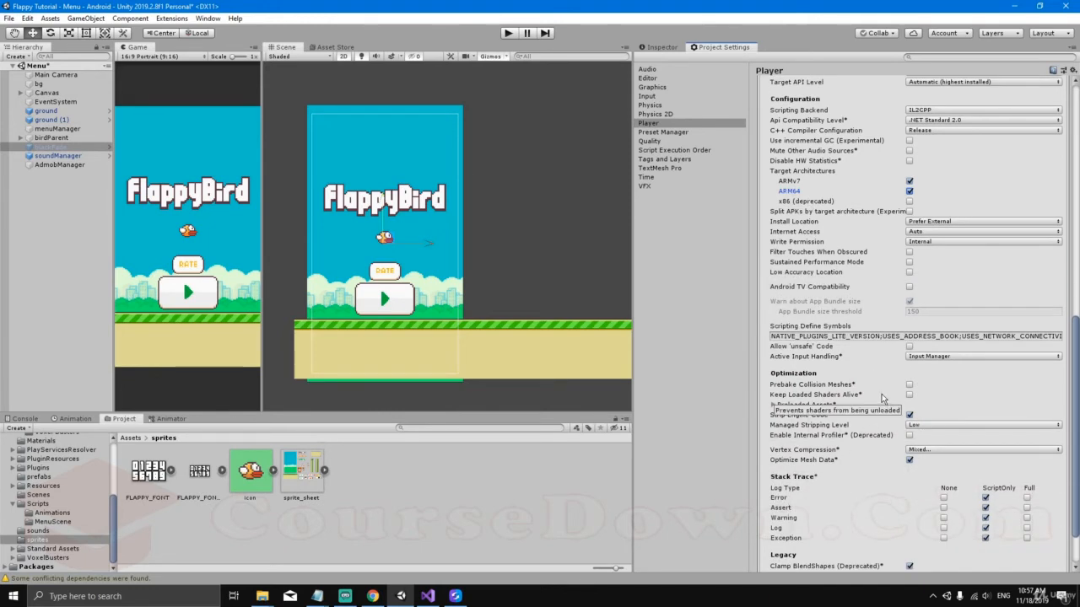
{"action": "scroll", "coordinate": [882, 398], "scroll_direction": "down", "scroll_amount": 2}
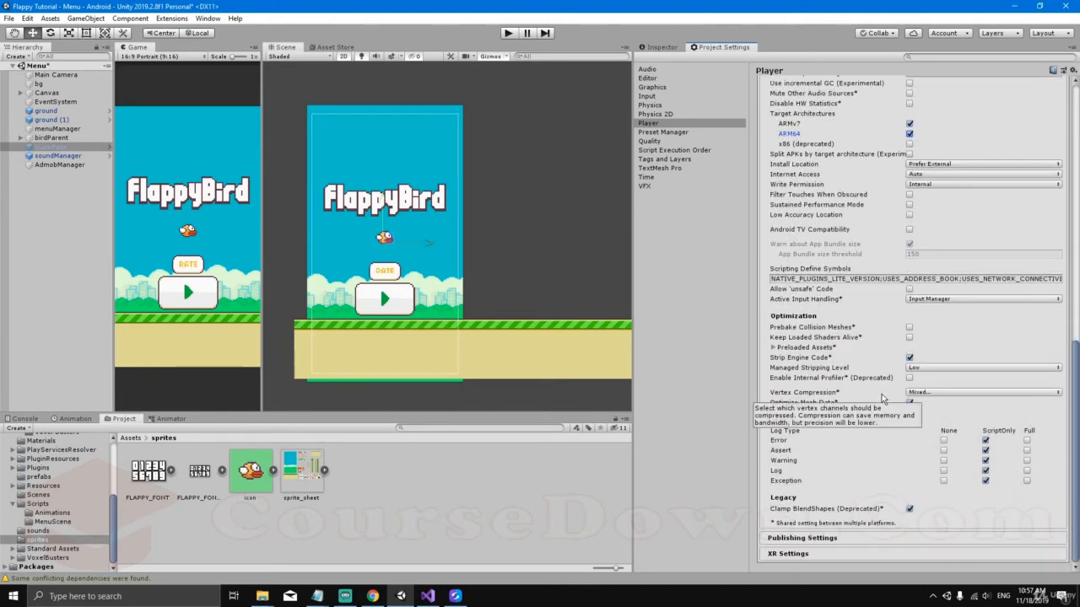
{"action": "left_click", "coordinate": [844, 540]}
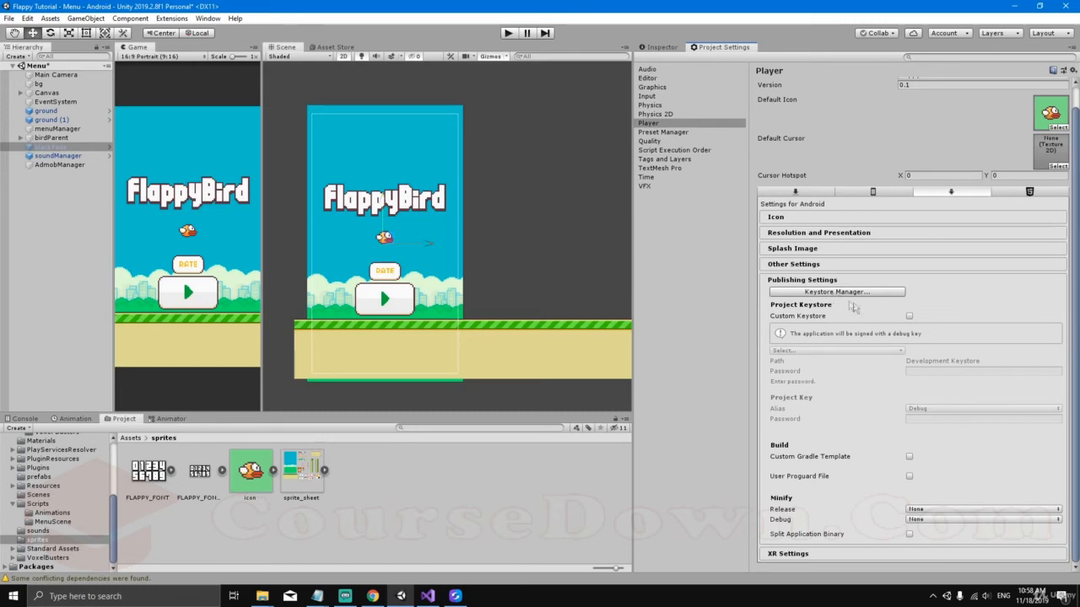
{"action": "left_click", "coordinate": [909, 316]}
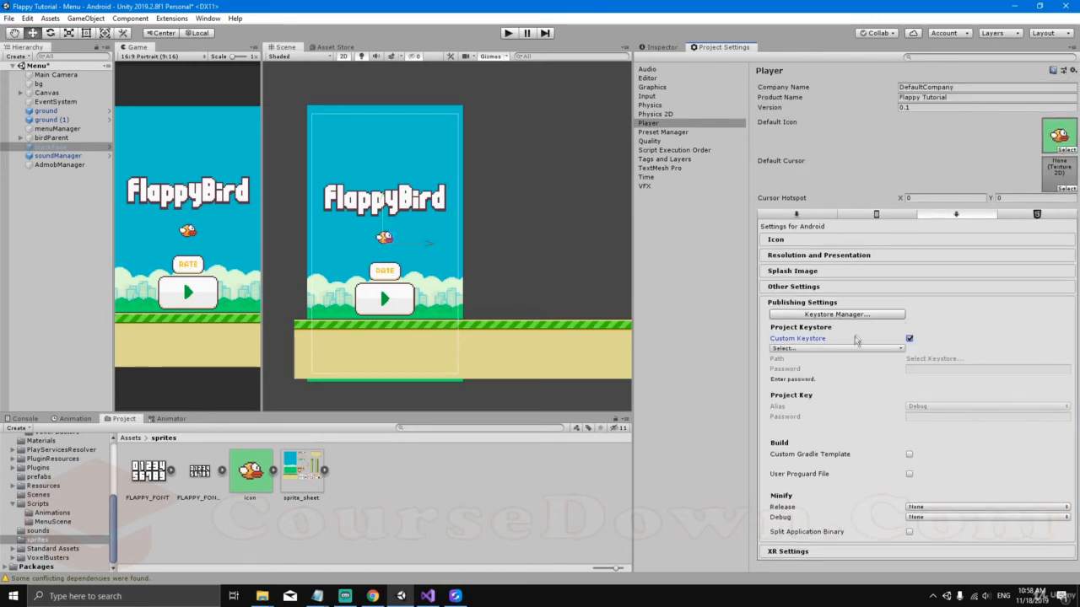
{"action": "left_click", "coordinate": [852, 347]}
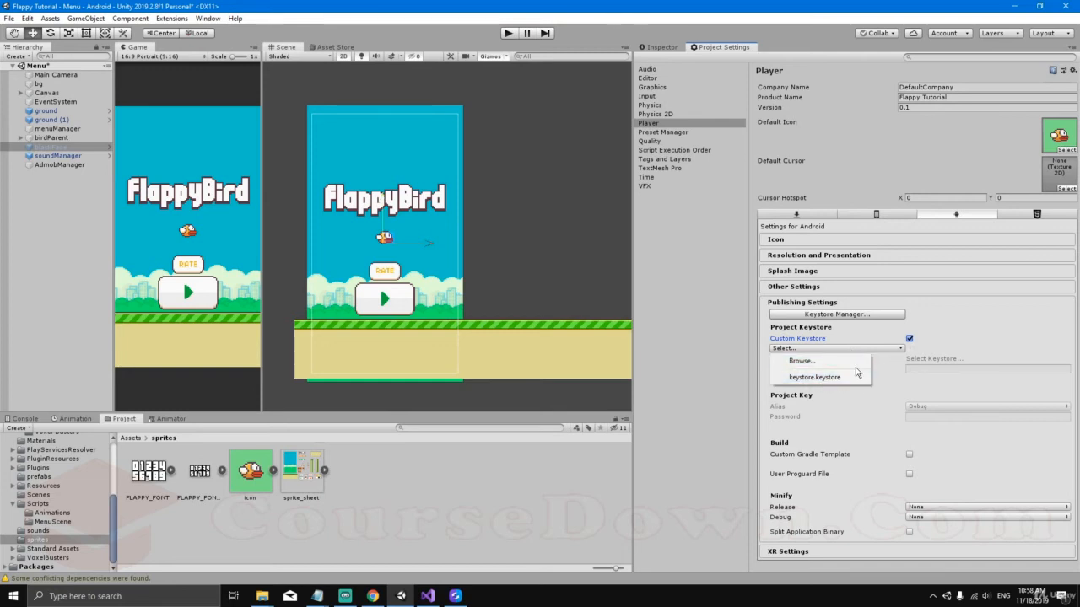
{"action": "left_click", "coordinate": [952, 328]}
{"action": "left_click", "coordinate": [856, 315]}
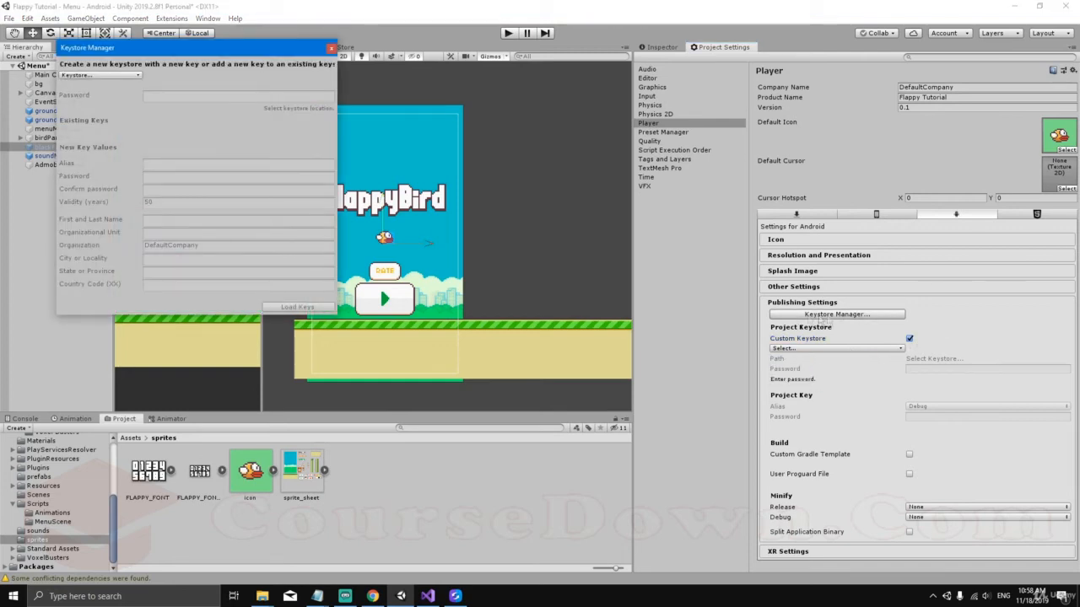
Start a new keystore in a dedicated location and create a folder named Key inside Desktop > Unity 2D Official Learning.
{"action": "left_click", "coordinate": [127, 75]}
{"action": "mouse_move", "coordinate": [125, 89]}
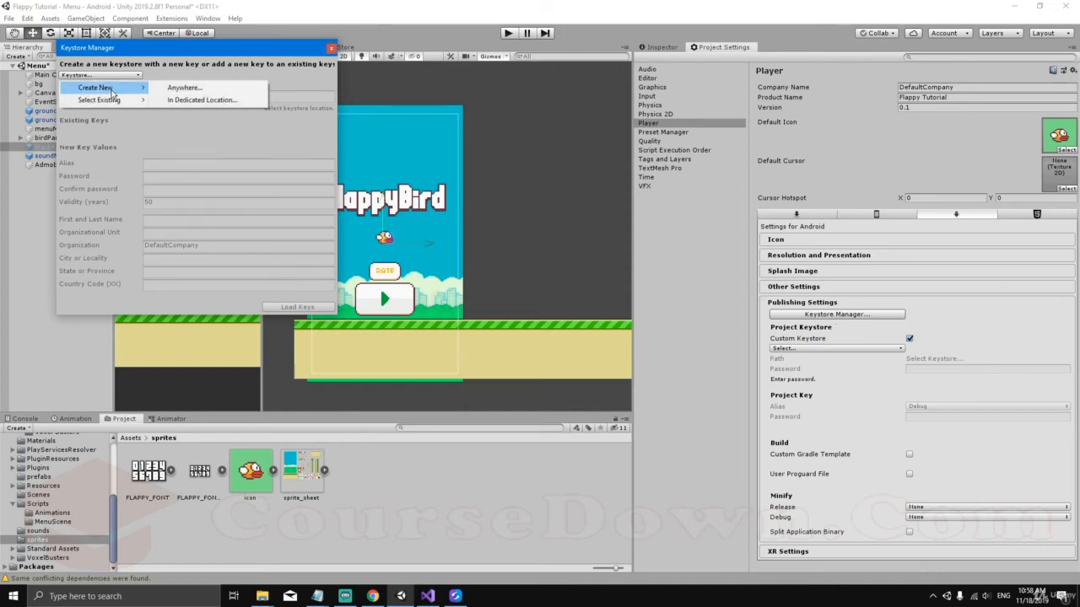
{"action": "left_click_drag", "start_coordinate": [174, 52], "coordinate": [487, 152]}
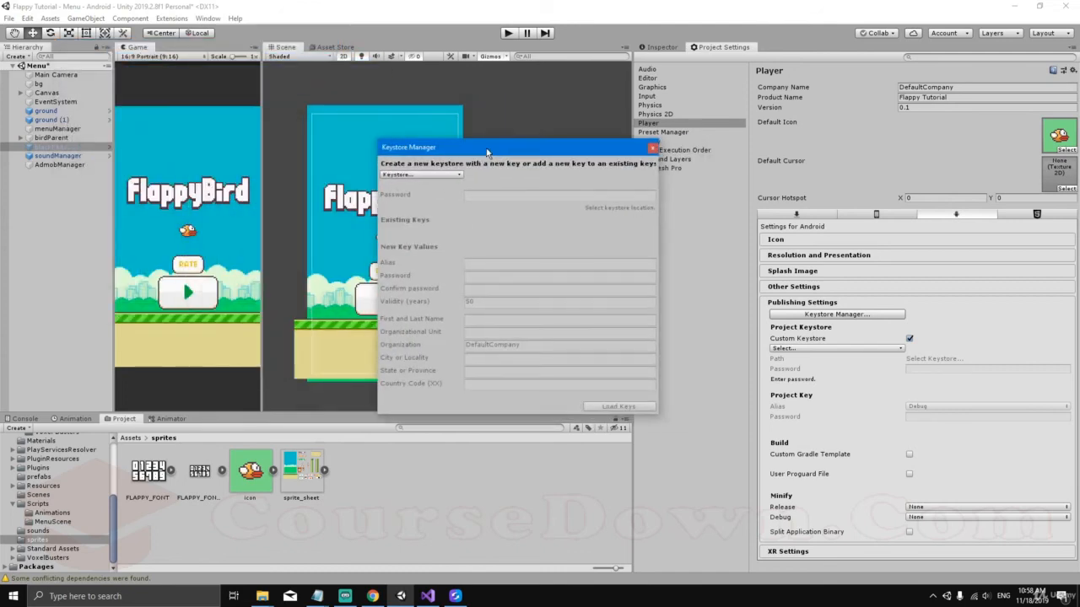
{"action": "left_click", "coordinate": [436, 176]}
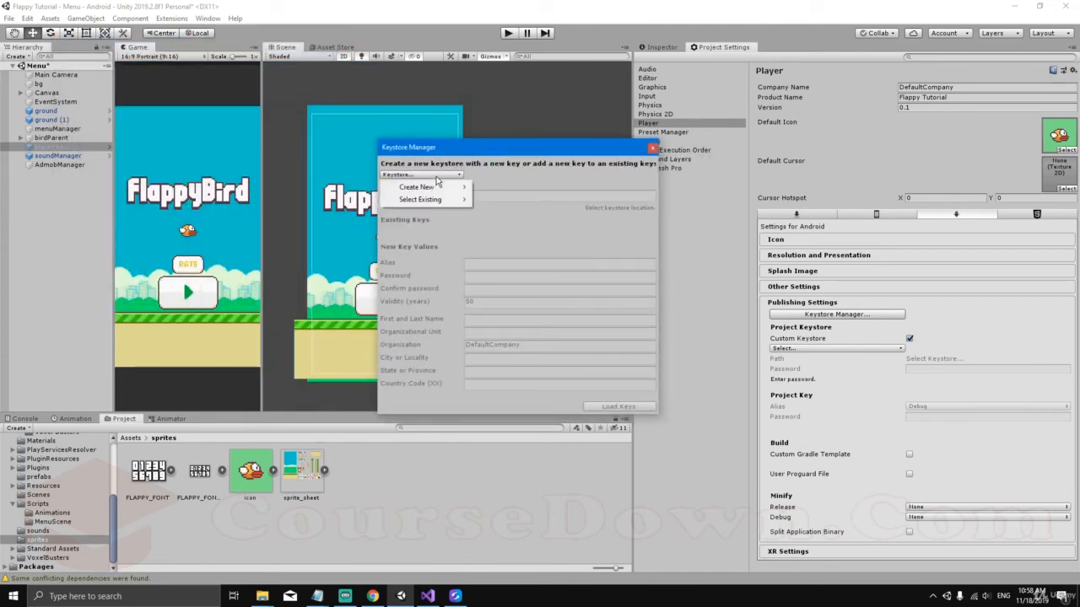
{"action": "mouse_move", "coordinate": [447, 187]}
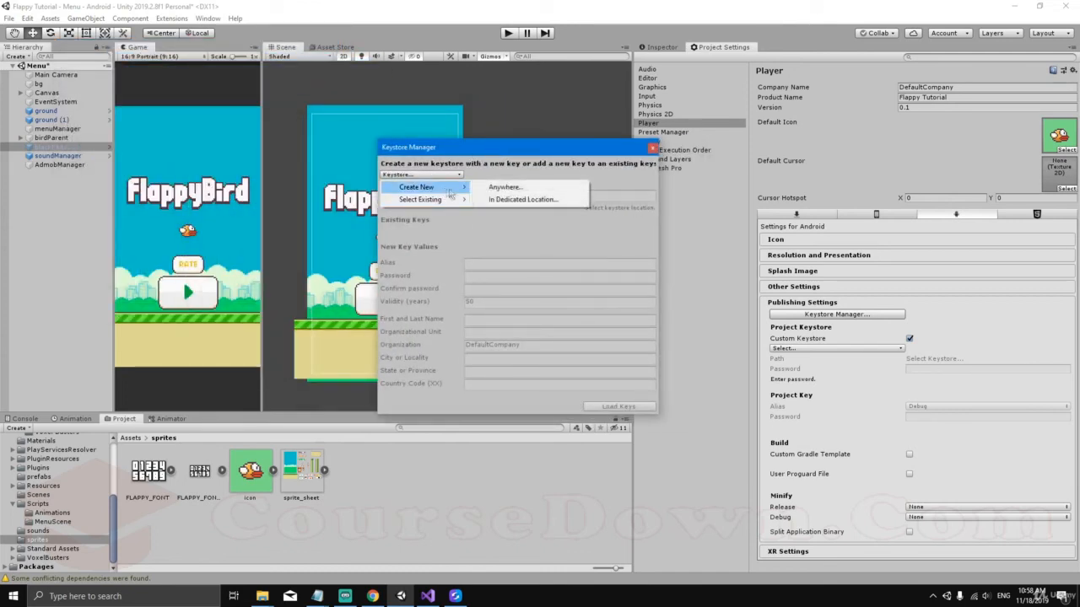
{"action": "left_click", "coordinate": [504, 199]}
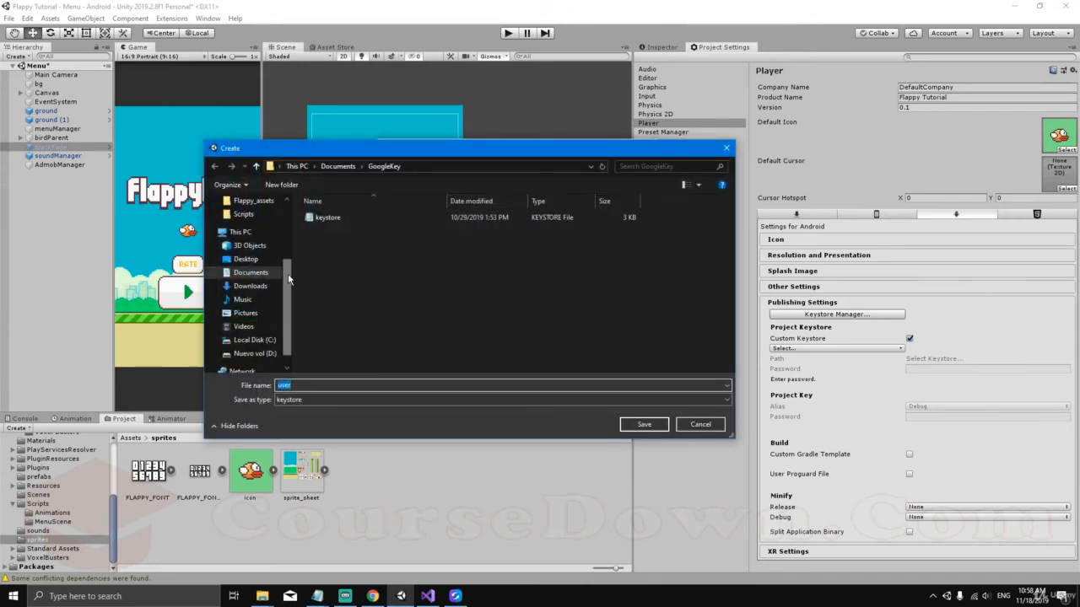
{"action": "left_click", "coordinate": [246, 259]}
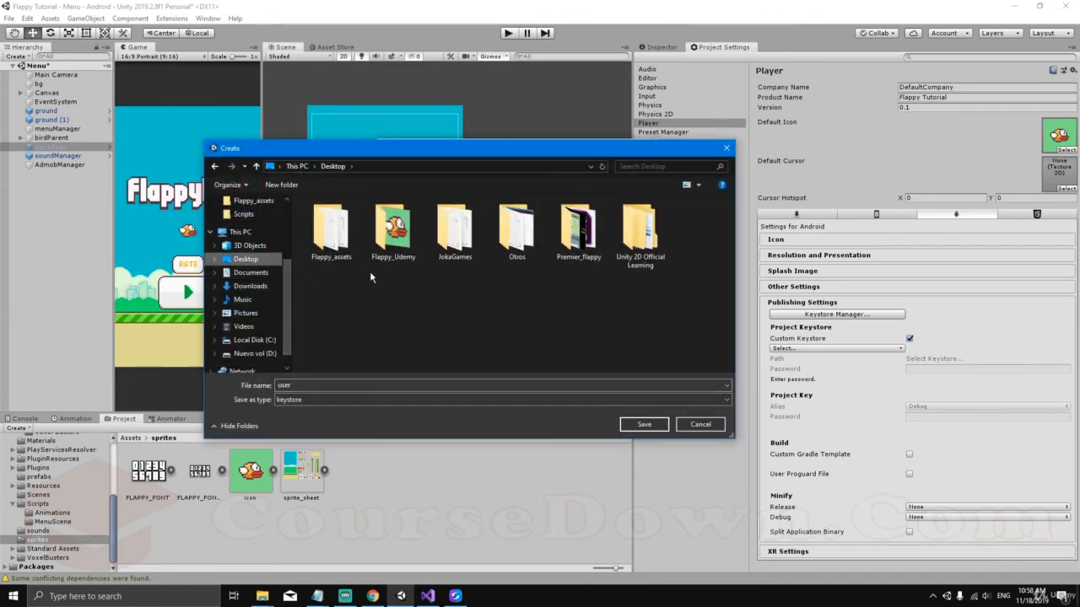
{"action": "double_click", "coordinate": [638, 232]}
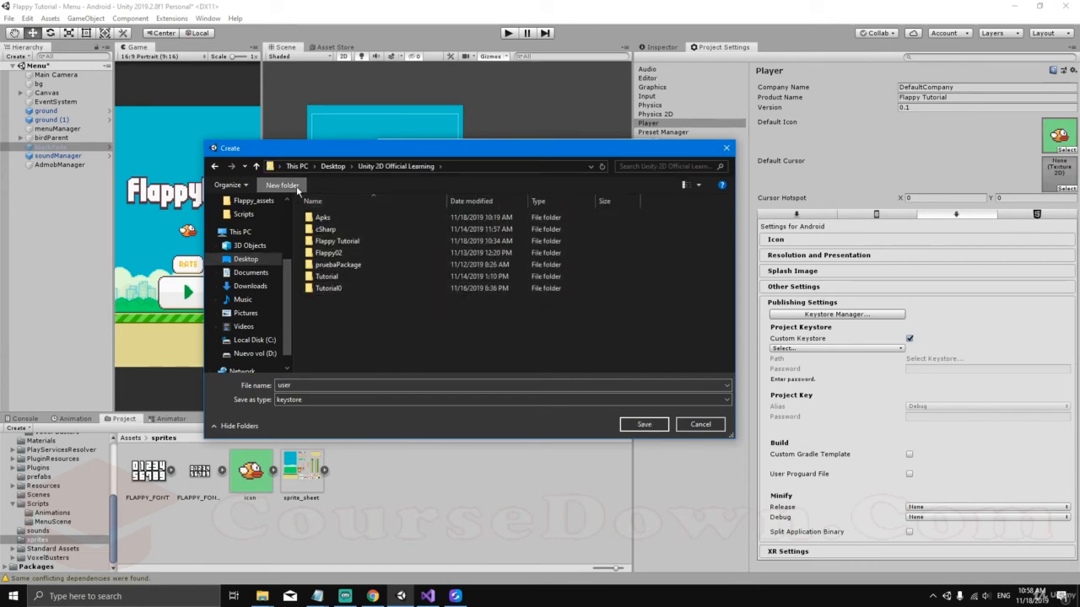
{"action": "left_click", "coordinate": [281, 185]}
{"action": "type", "text": "Key"}
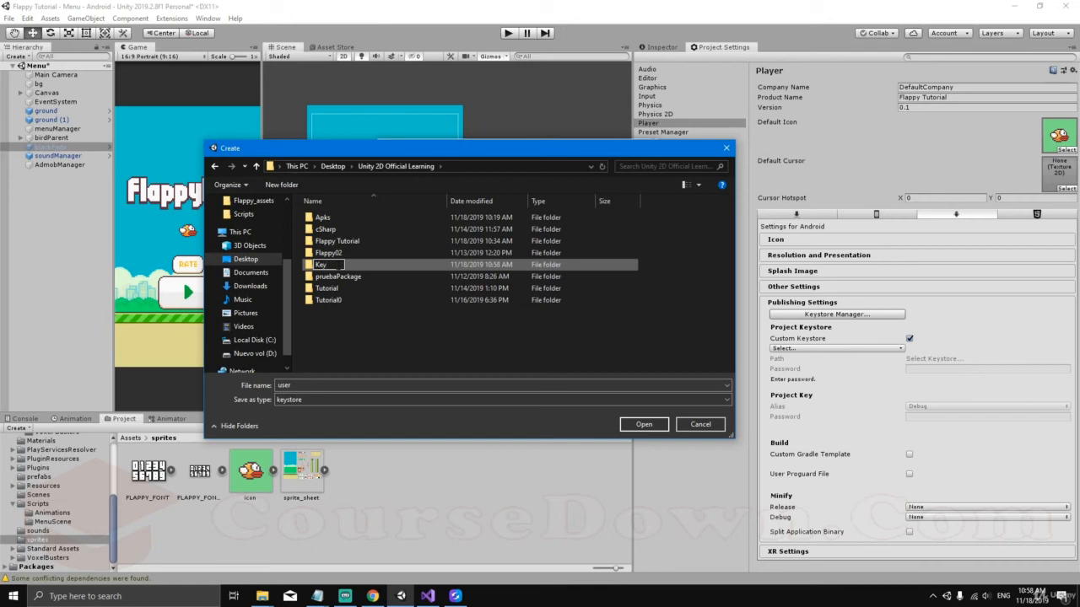
{"action": "key", "text": "Return"}
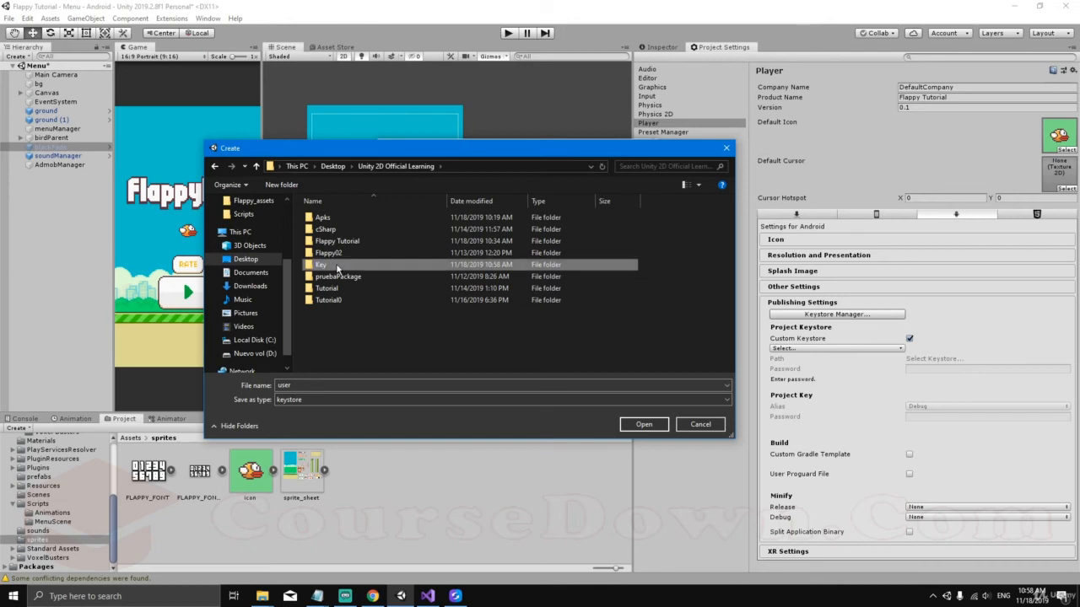
Save the new keystore as broskis in the Key folder.
{"action": "double_click", "coordinate": [337, 267]}
{"action": "double_click", "coordinate": [312, 385]}
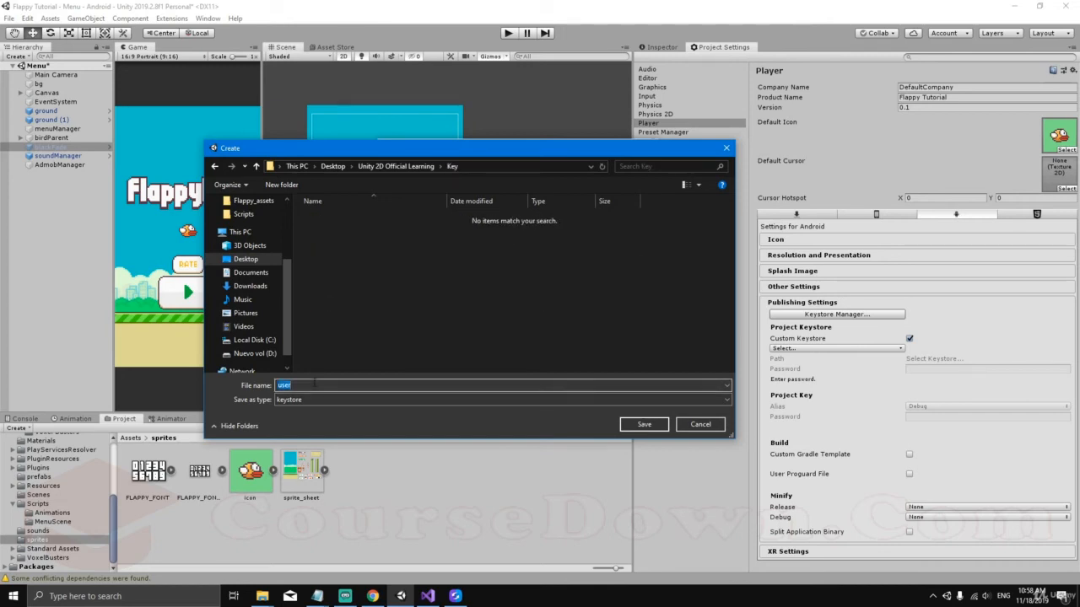
{"action": "key", "text": "BackSpace"}
{"action": "left_click", "coordinate": [638, 427]}
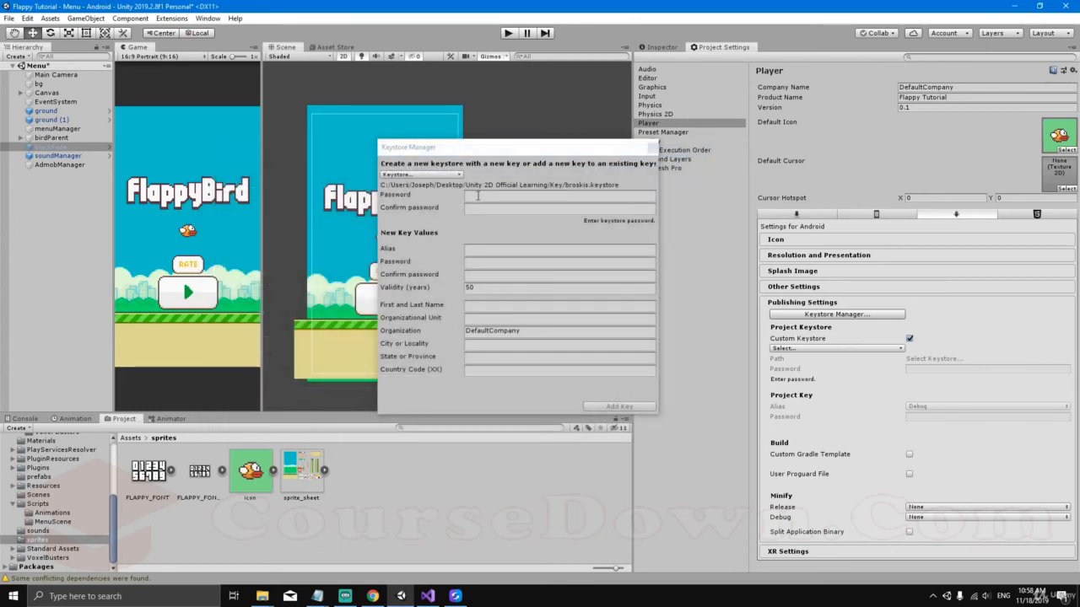
Enter and confirm the keystore password for the new broskis keystore.
{"action": "left_click", "coordinate": [452, 176]}
{"action": "left_click", "coordinate": [481, 180]}
{"action": "left_click", "coordinate": [485, 195]}
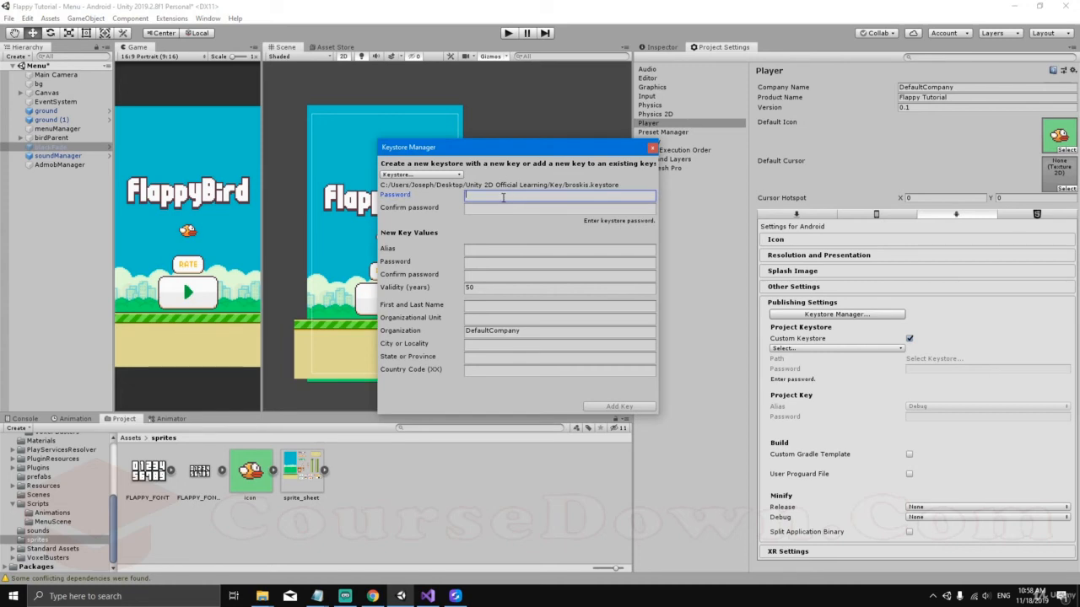
{"action": "type", "text": "*******"}
{"action": "key", "text": "Tab"}
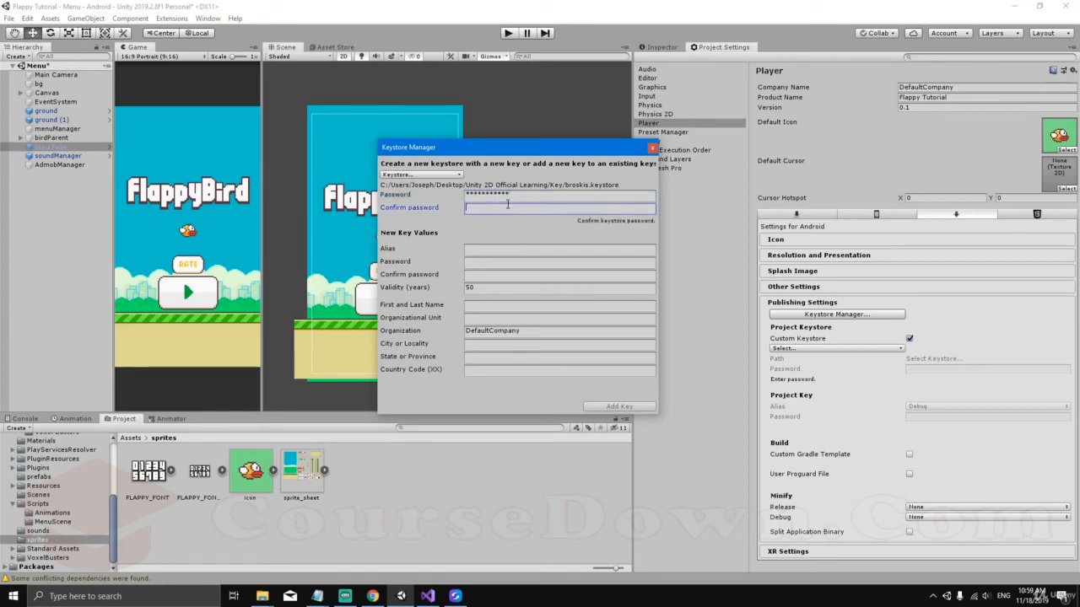
{"action": "type", "text": "***********"}
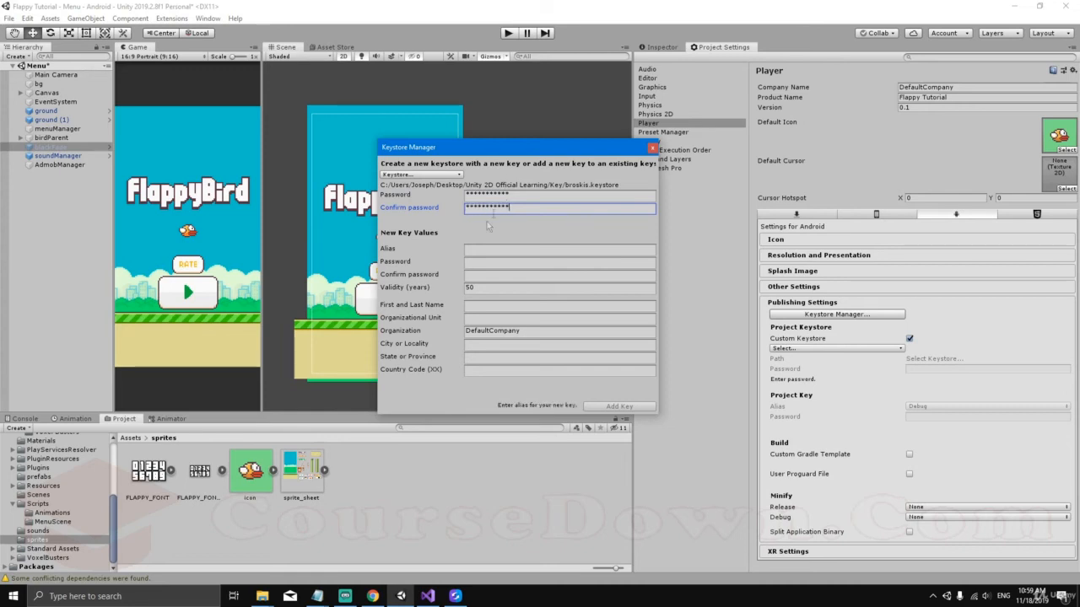
Set the new key's alias to flappytutorial, and enter and confirm the key password.
{"action": "left_click_drag", "start_coordinate": [512, 152], "coordinate": [448, 128]}
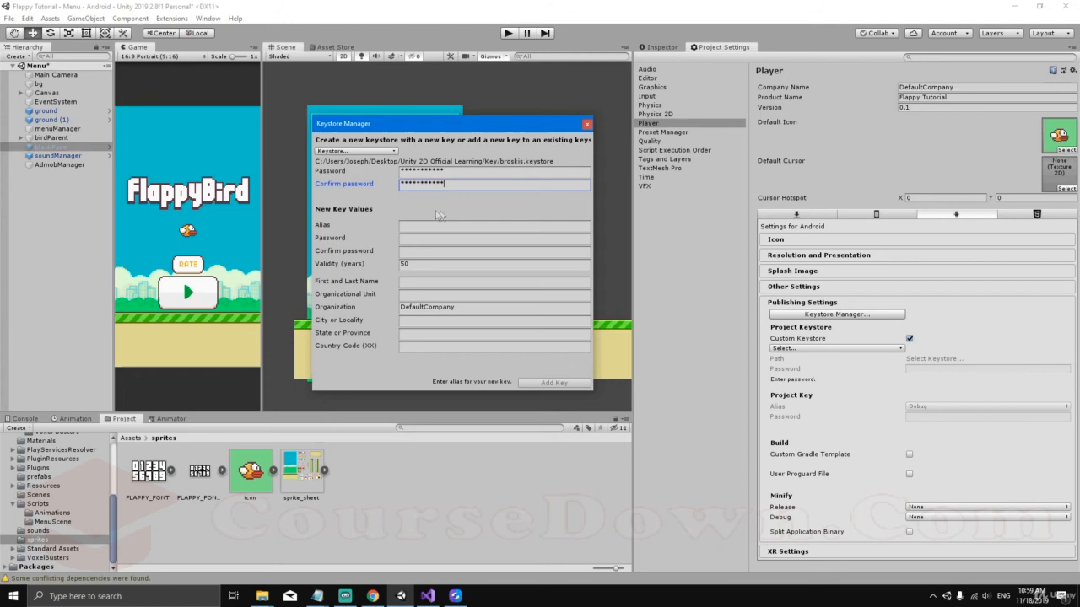
{"action": "left_click", "coordinate": [411, 223]}
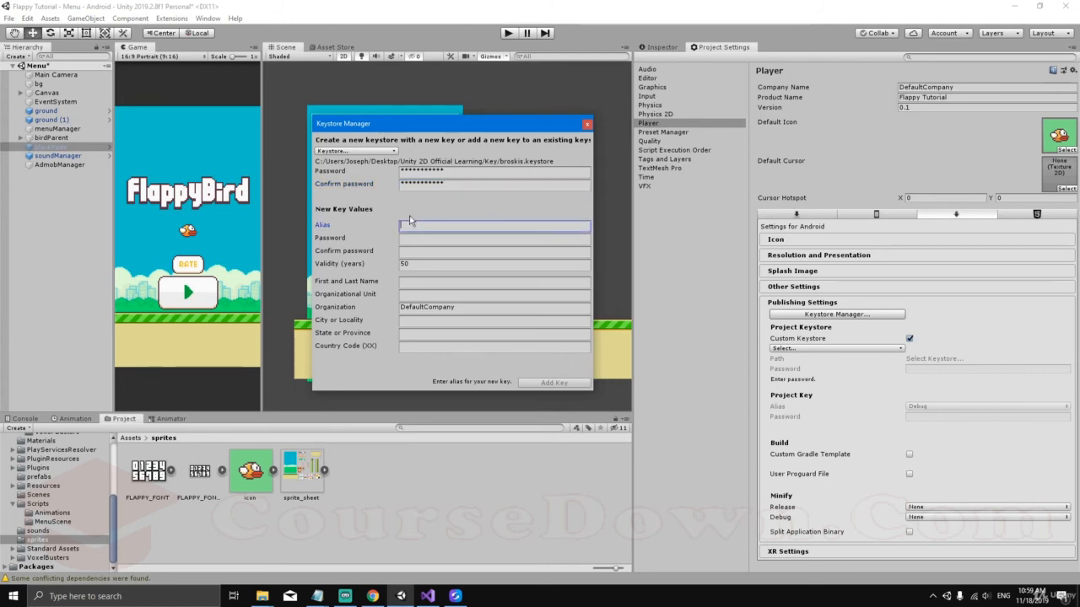
{"action": "type", "text": "flappytutorial"}
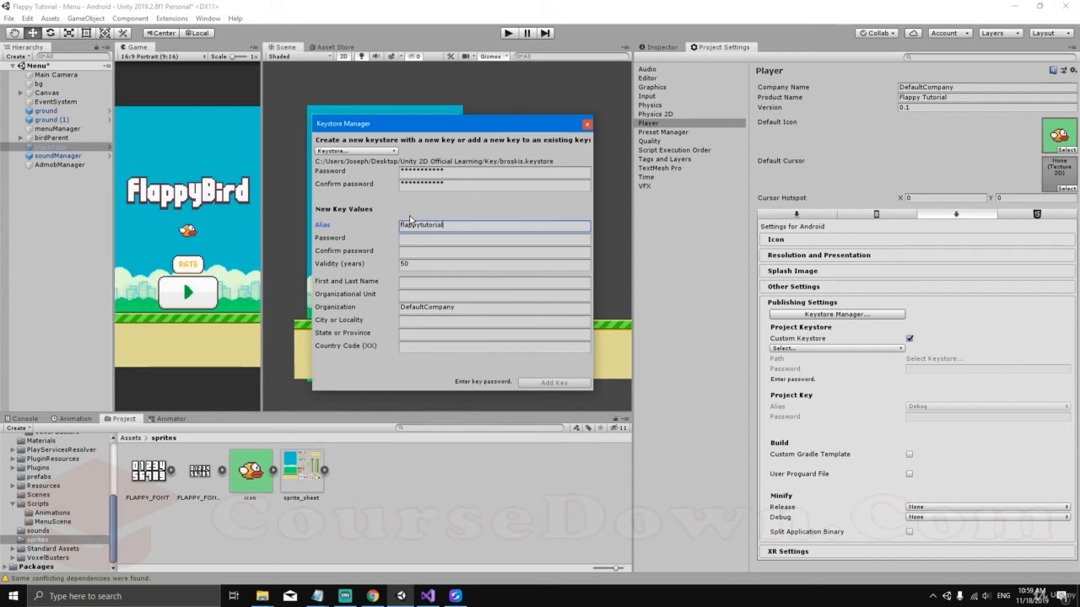
{"action": "left_click", "coordinate": [440, 239]}
{"action": "type", "text": "******"}
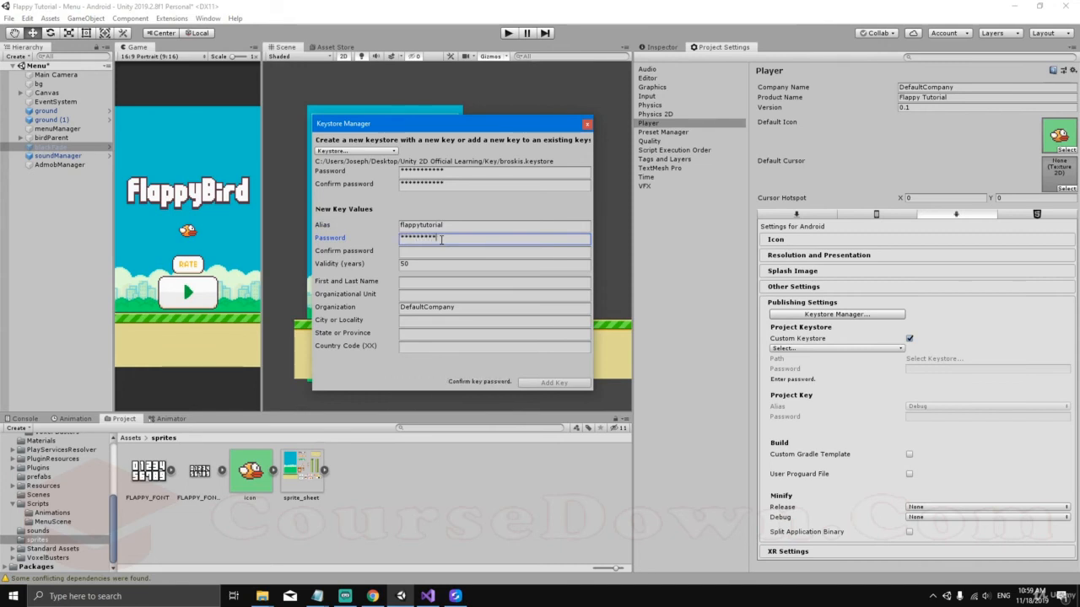
{"action": "left_click", "coordinate": [440, 254]}
{"action": "type", "text": "**"}
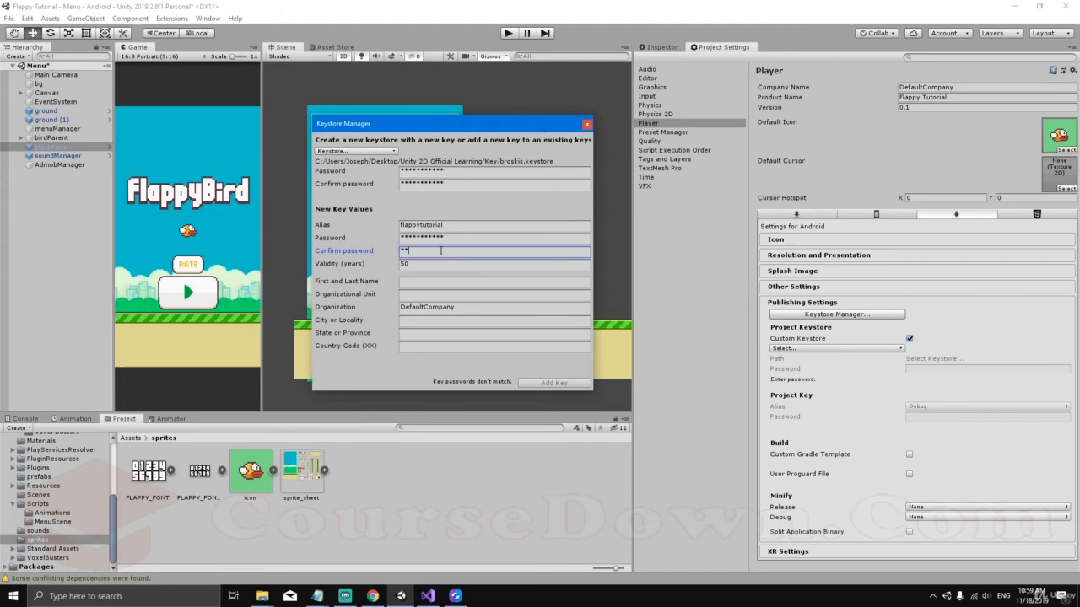
{"action": "type", "text": "*********"}
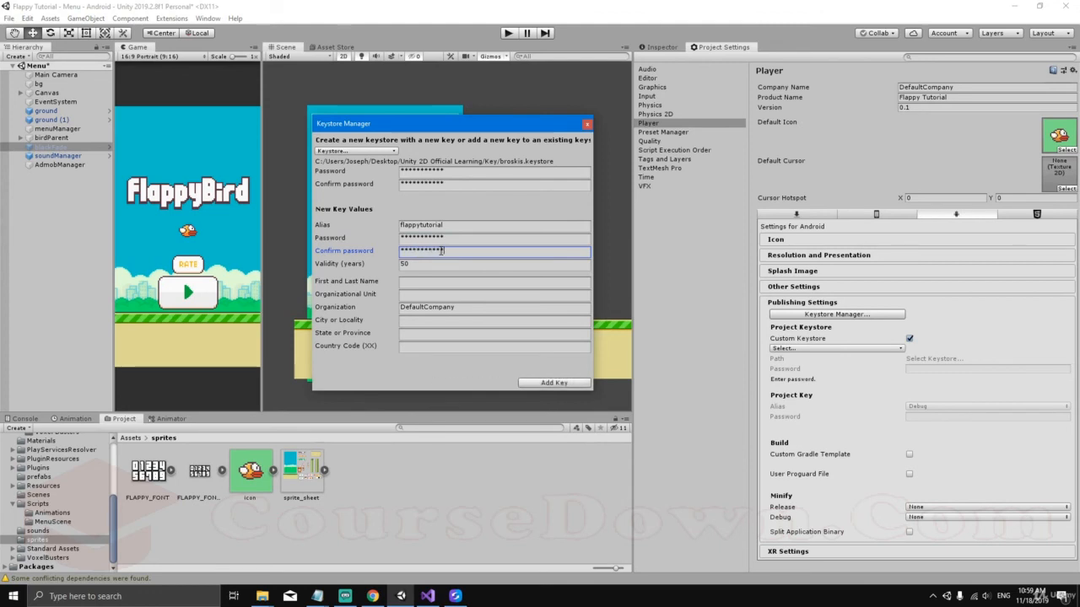
Add the key, accept it and its keystore as the Project Key and Project Keystore, and collapse the Publishing Settings.
{"action": "left_click", "coordinate": [567, 382]}
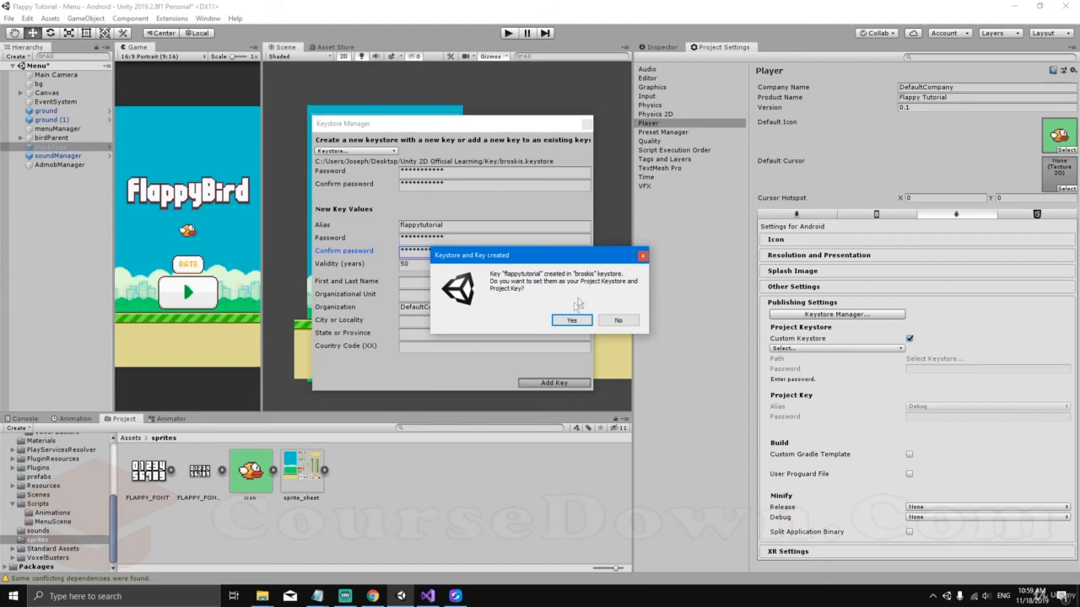
{"action": "left_click", "coordinate": [570, 321]}
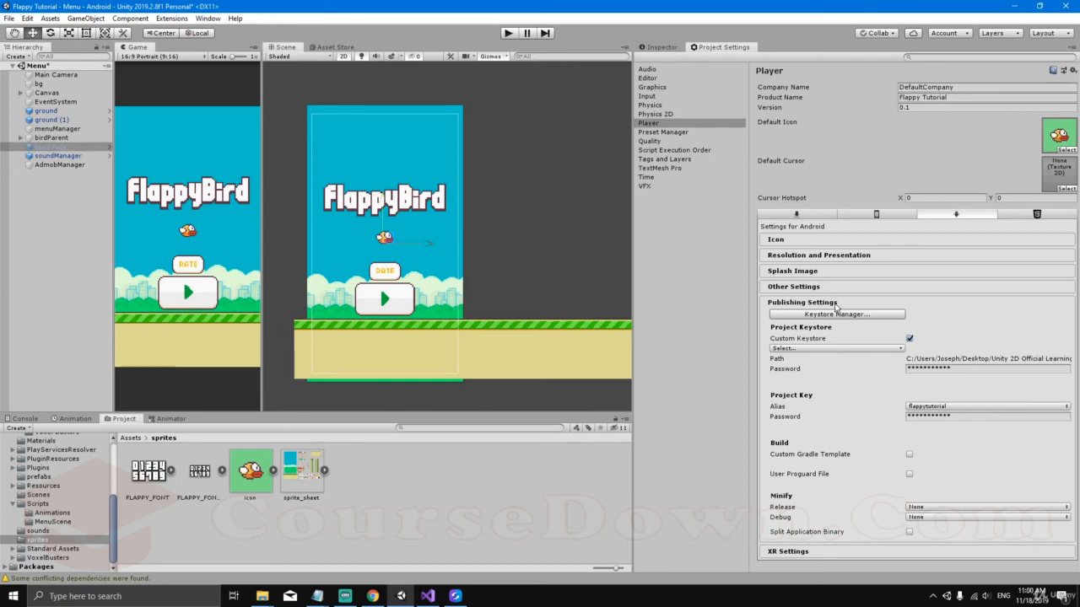
{"action": "left_click", "coordinate": [835, 306]}
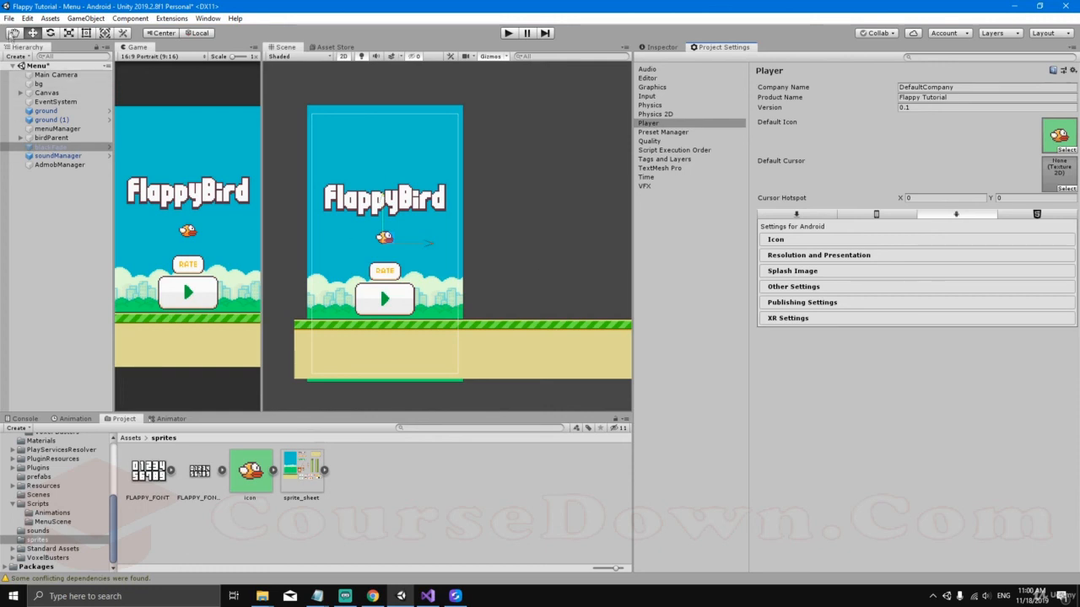
Open the Build Settings and enable Build App Bundle (Google Play) for Android.
{"action": "left_click", "coordinate": [9, 18]}
{"action": "left_click", "coordinate": [42, 129]}
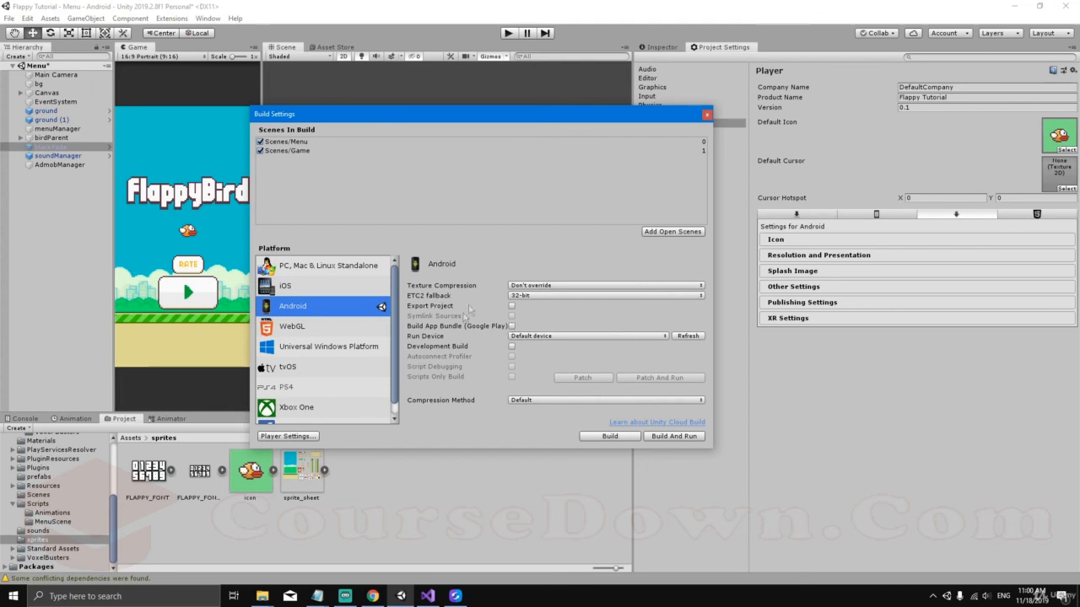
{"action": "left_click", "coordinate": [512, 326]}
Build the Android app bundle as flappyTutorial in the Apks > Flappy Tutorial folder.
{"action": "left_click", "coordinate": [610, 437]}
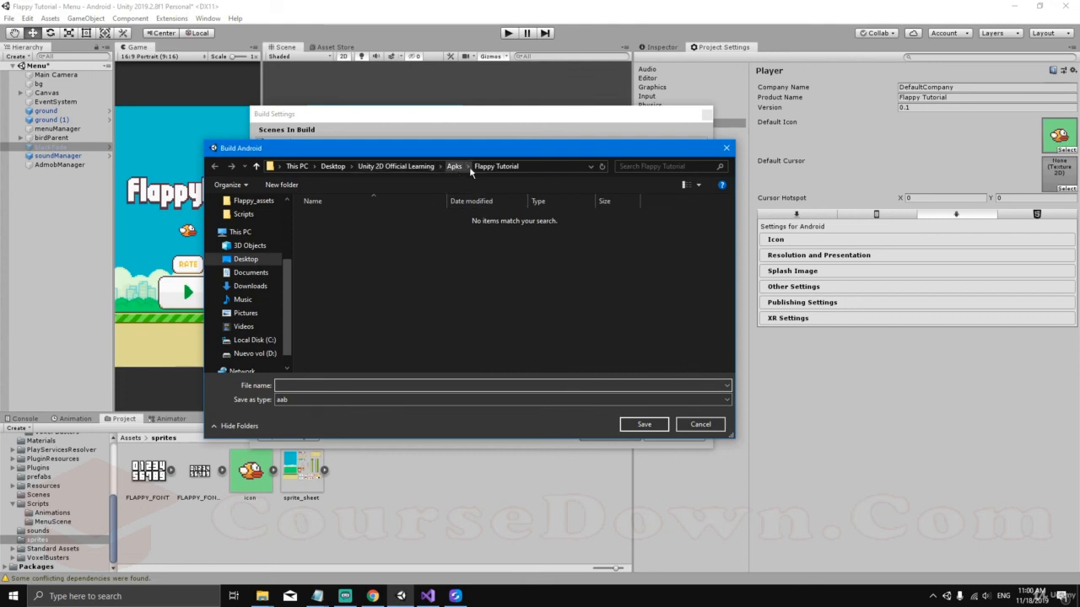
{"action": "mouse_move", "coordinate": [462, 153]}
{"action": "left_mouse_down"}
{"action": "mouse_move", "coordinate": [457, 186]}
{"action": "mouse_move", "coordinate": [464, 170]}
{"action": "left_mouse_up"}
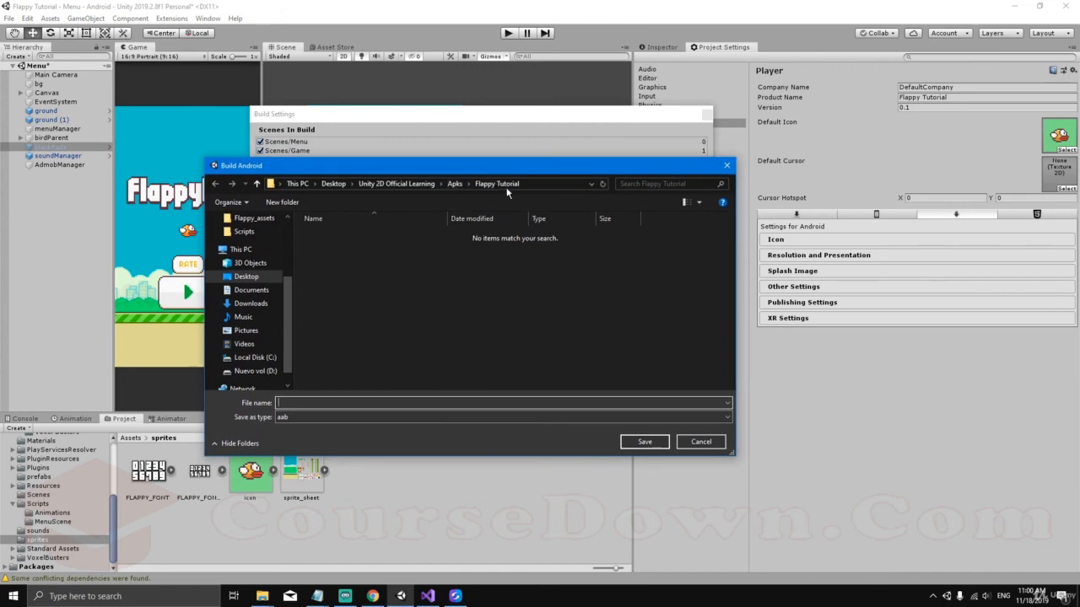
{"action": "left_click", "coordinate": [456, 183]}
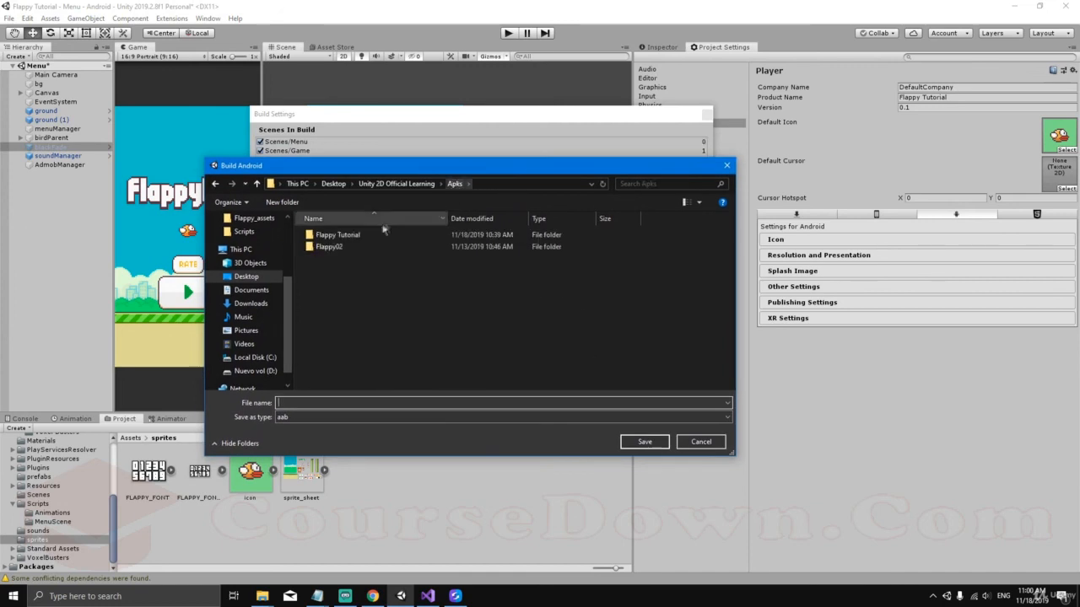
{"action": "double_click", "coordinate": [369, 234]}
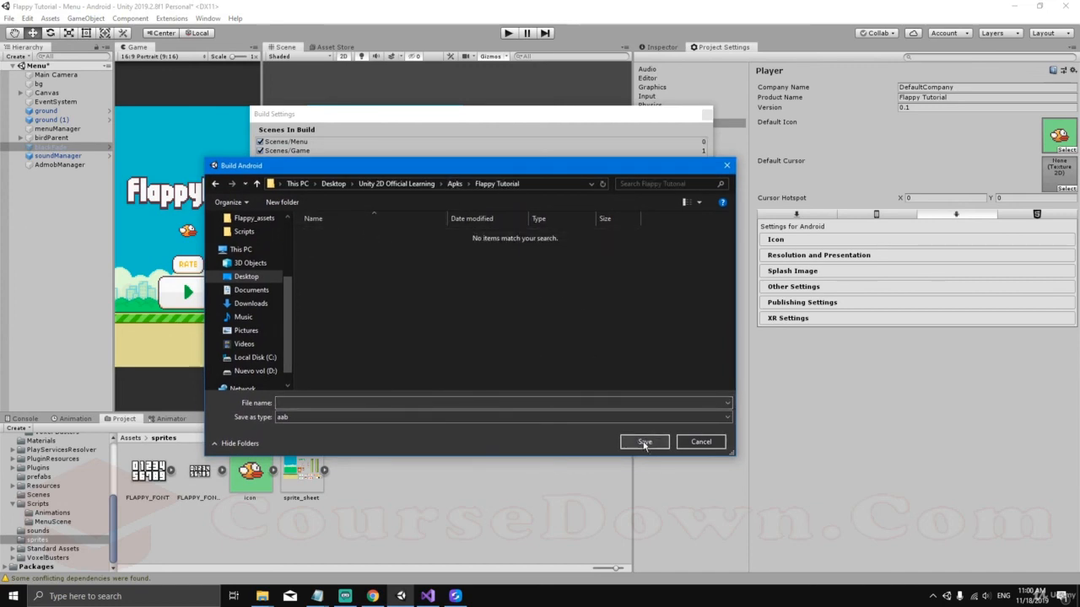
{"action": "left_click", "coordinate": [437, 403]}
{"action": "type", "text": "fl"}
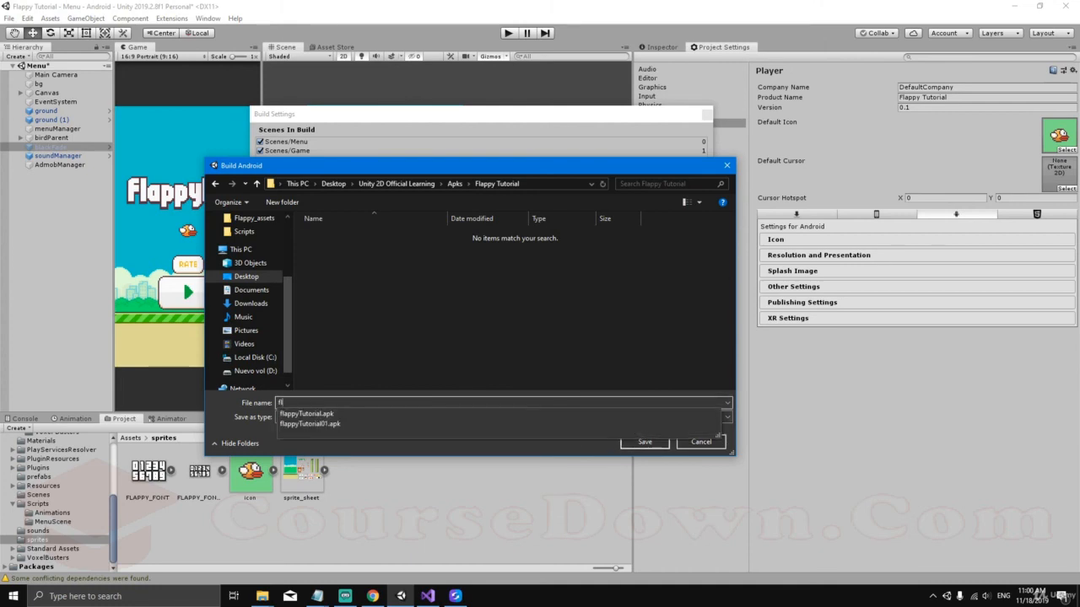
{"action": "type", "text": "appyTutorial"}
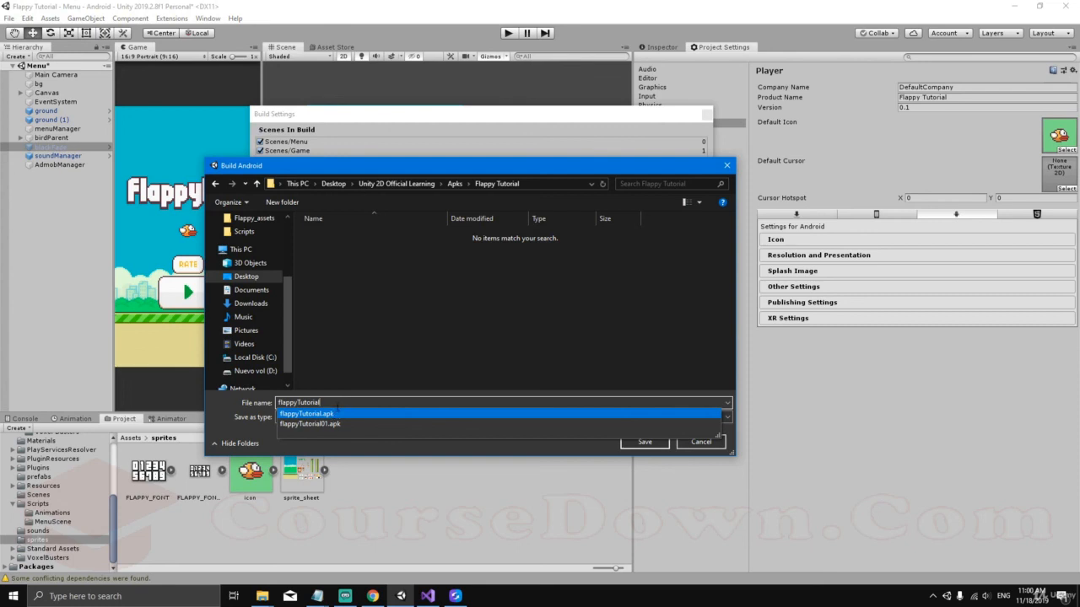
{"action": "left_click", "coordinate": [641, 448]}
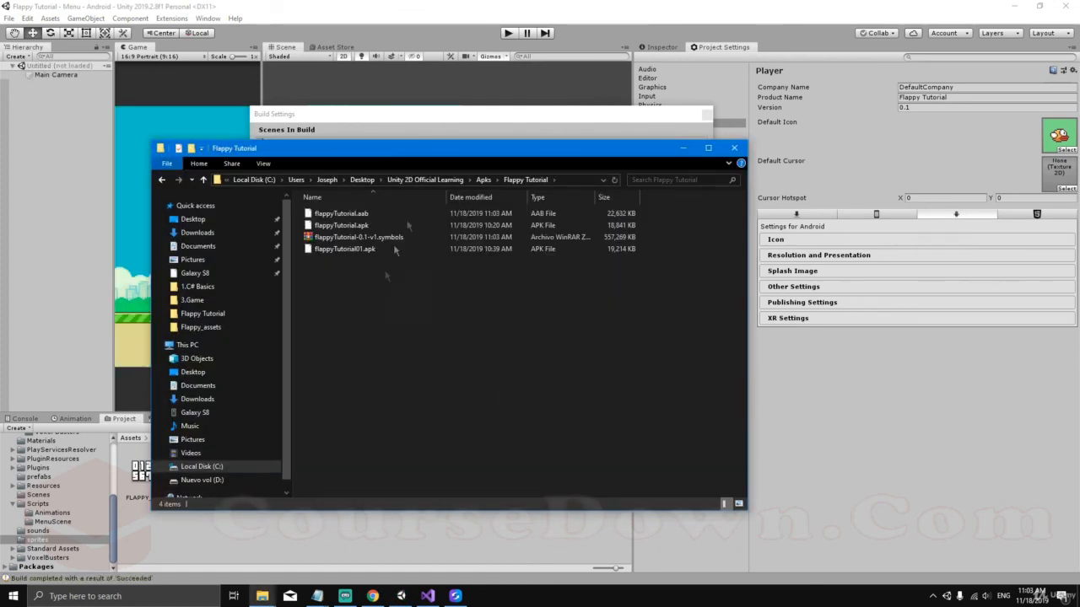
Check the flappyTutorial.aab file in the build output folder and minimise the folder window.
{"action": "left_click_drag", "start_coordinate": [429, 151], "coordinate": [448, 151]}
{"action": "left_click", "coordinate": [389, 214]}
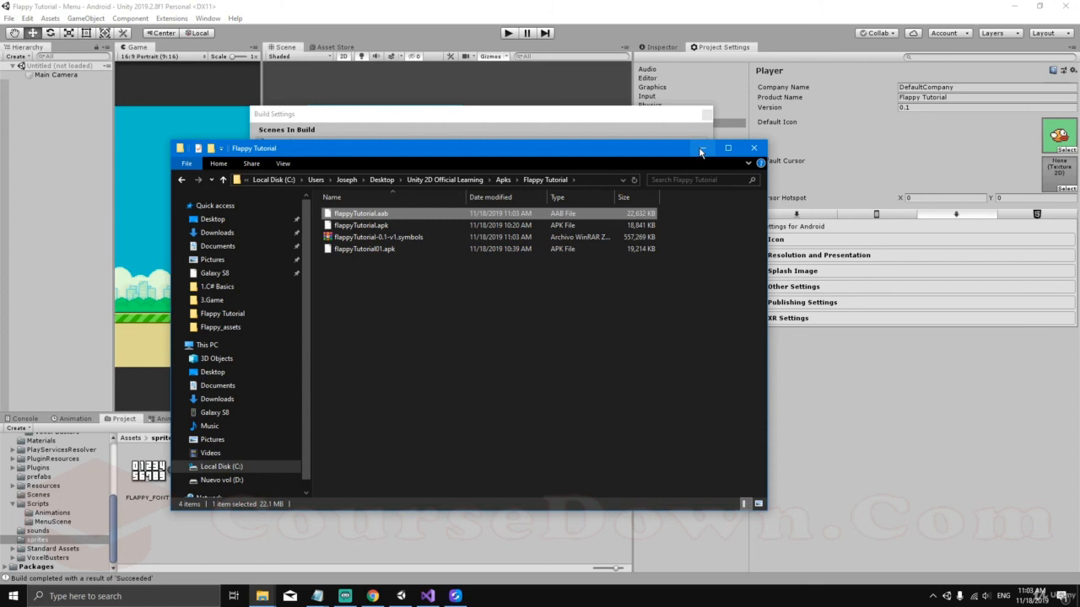
{"action": "left_click", "coordinate": [702, 148]}
Close the Build Settings and change the Player's Company Name to BroskisGames.
{"action": "left_click", "coordinate": [957, 88]}
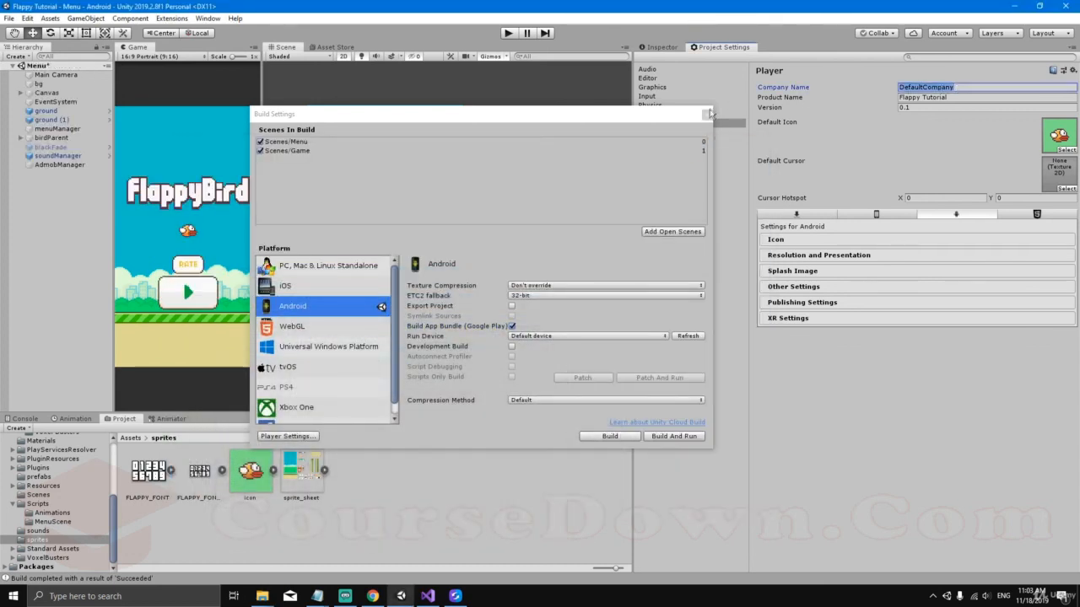
{"action": "left_click", "coordinate": [707, 114]}
{"action": "left_click", "coordinate": [960, 87]}
{"action": "key", "text": "BackSpace"}
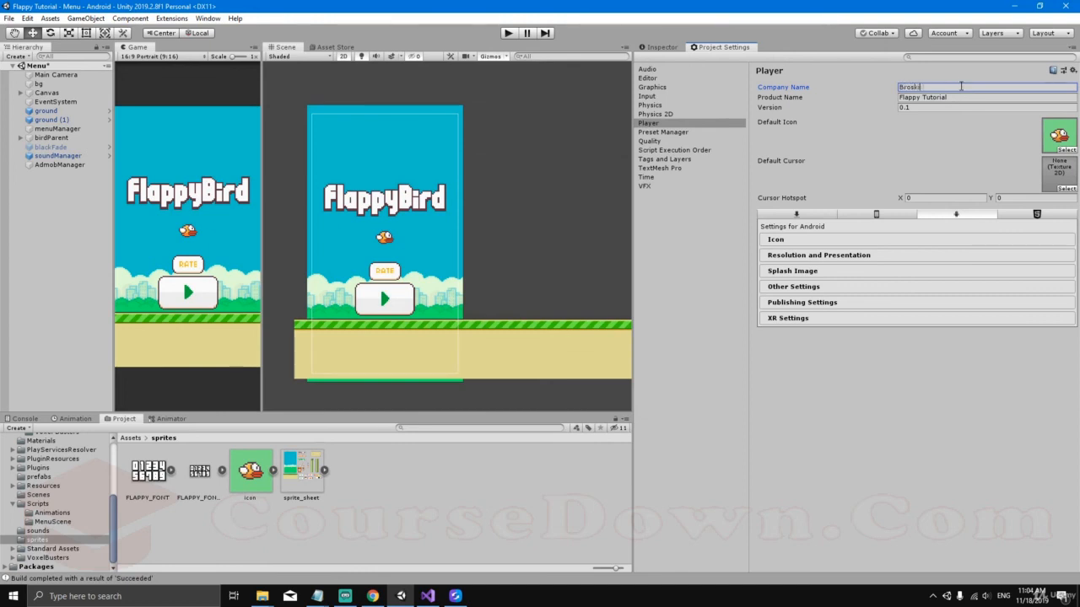
{"action": "type", "text": "BroskisGames"}
{"action": "left_click_drag", "start_coordinate": [955, 85], "coordinate": [890, 87]}
{"action": "left_click", "coordinate": [846, 90]}
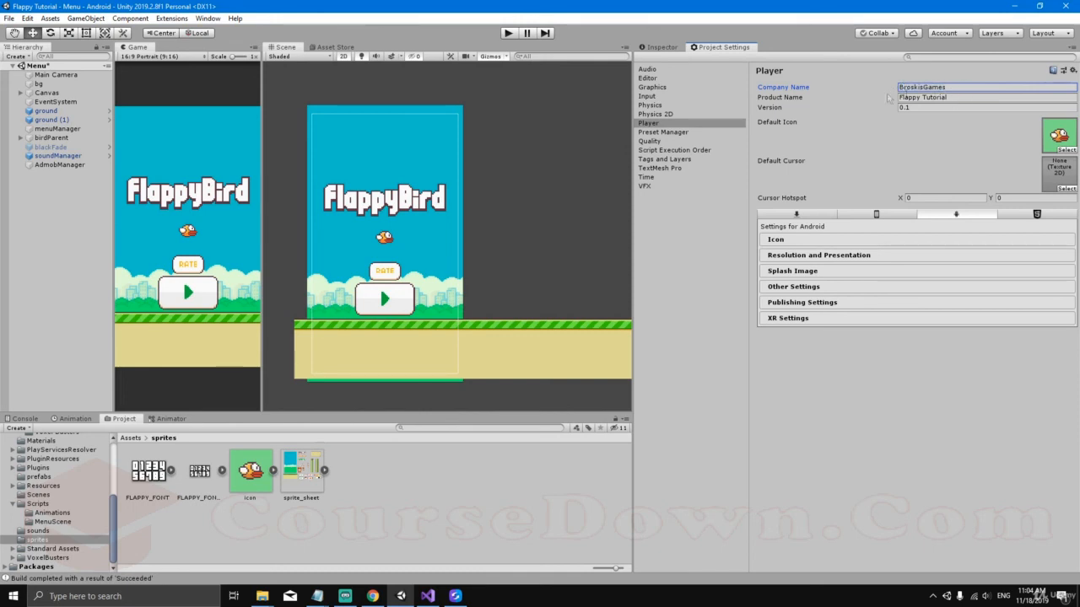